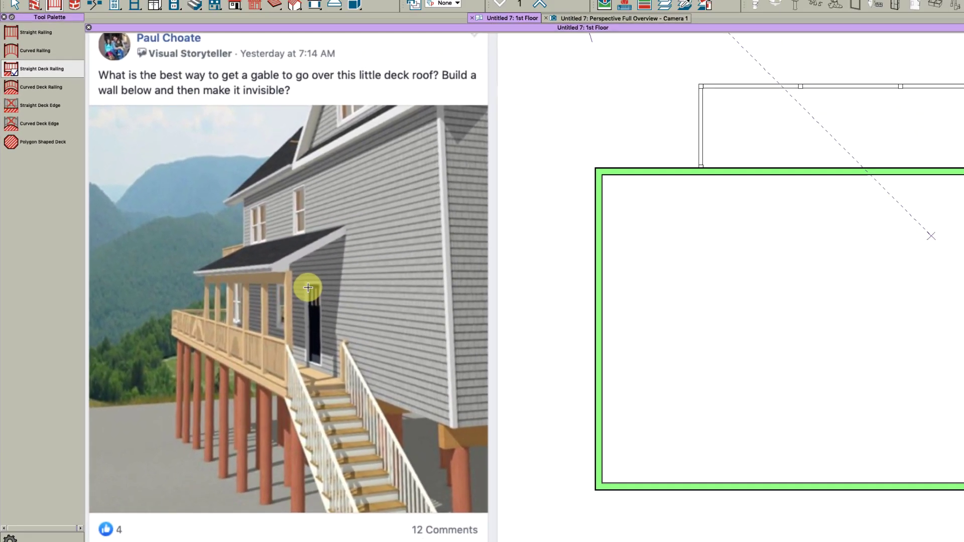
# Open the Perspective Full Overview – Camera 1 view of the house.
pyautogui.press('w')
pyautogui.press('e')
pyautogui.press('space')
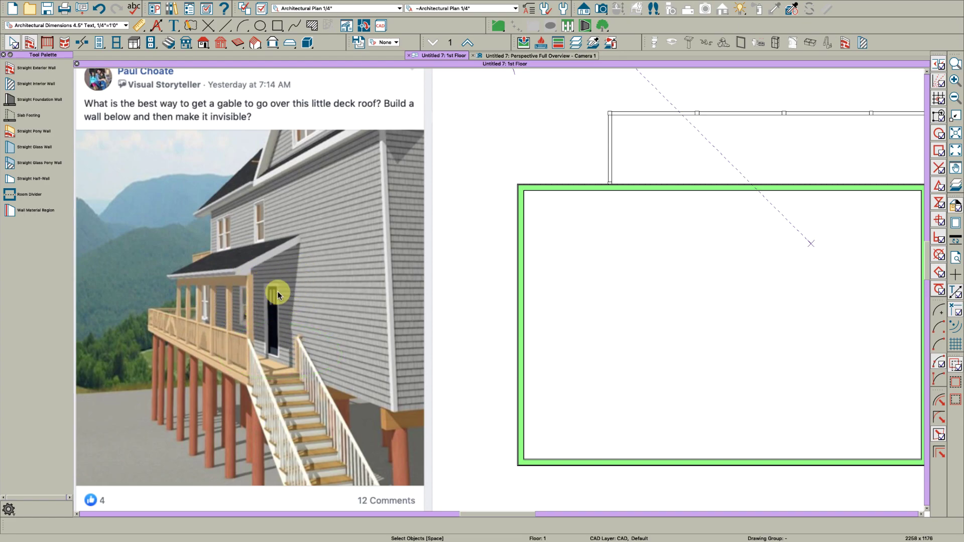
pyautogui.scroll(-2, 388, 321)
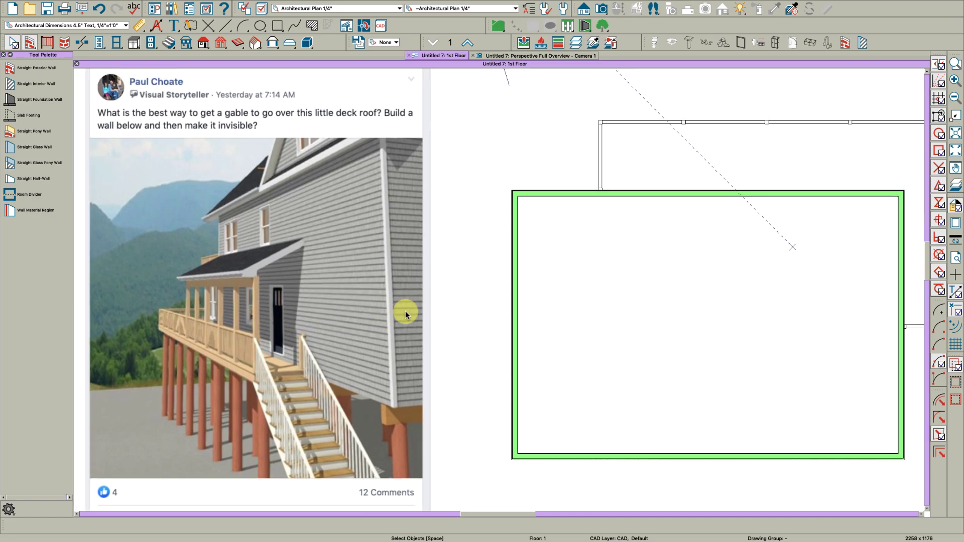
pyautogui.click(515, 56)
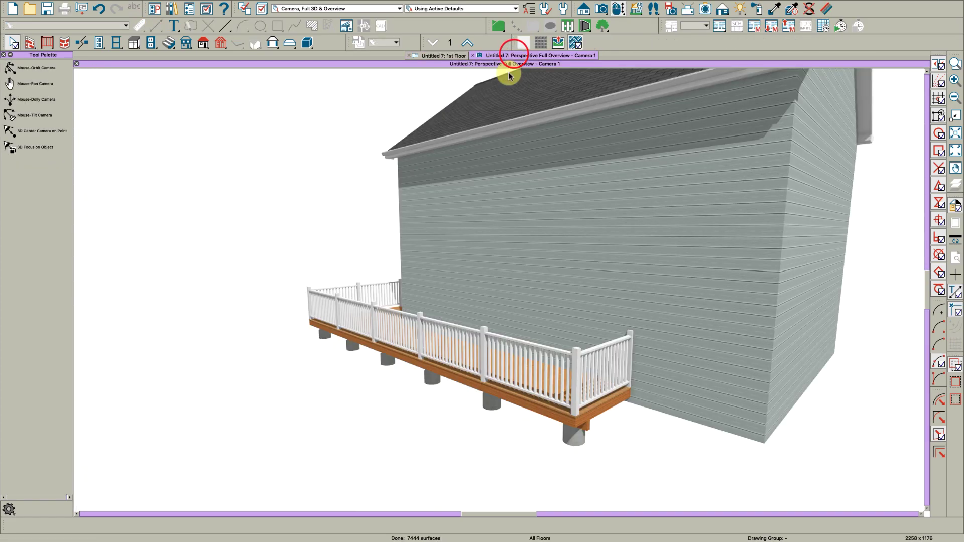
# Orbit the camera around the railed wooden deck on round posts beside the house.
pyautogui.press('o')
pyautogui.moveTo(519, 294); pyautogui.dragTo(496, 288)
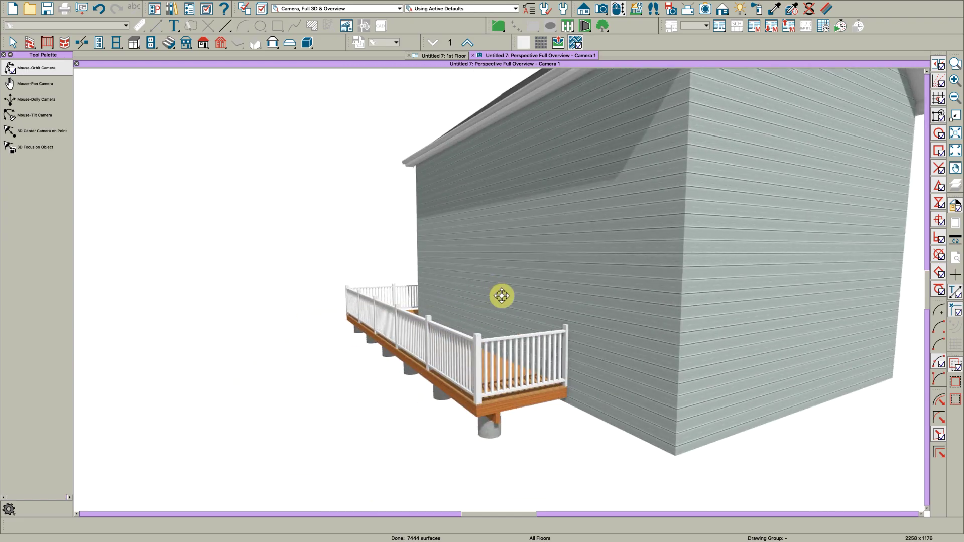
pyautogui.scroll(3, 504, 299)
pyautogui.press('space')
pyautogui.press('space')
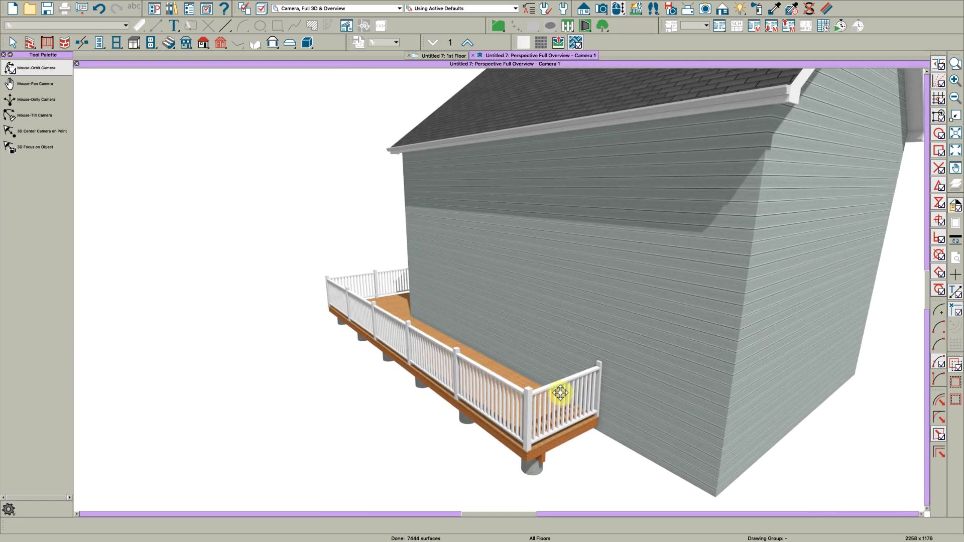
pyautogui.press('space')
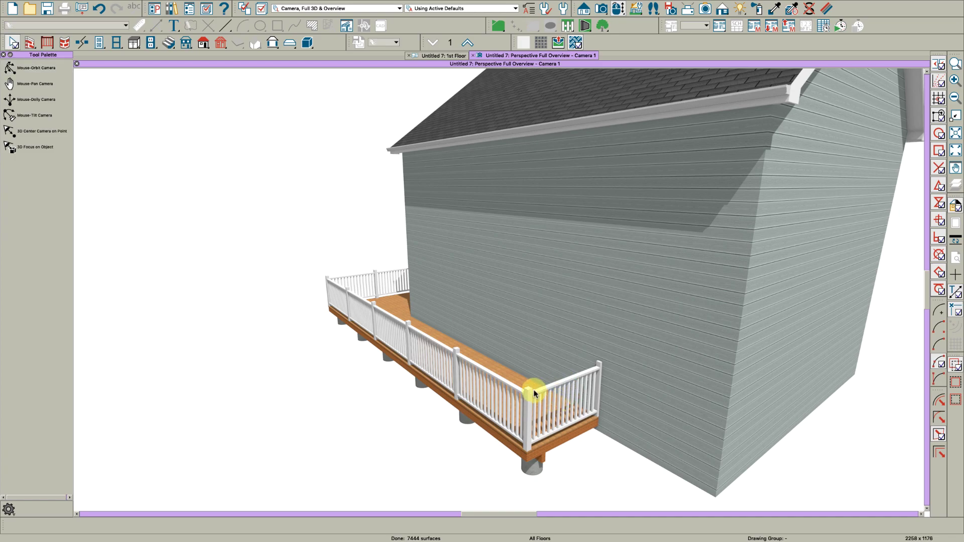
pyautogui.press('space')
pyautogui.moveTo(537, 392); pyautogui.dragTo(538, 390)
pyautogui.press('space')
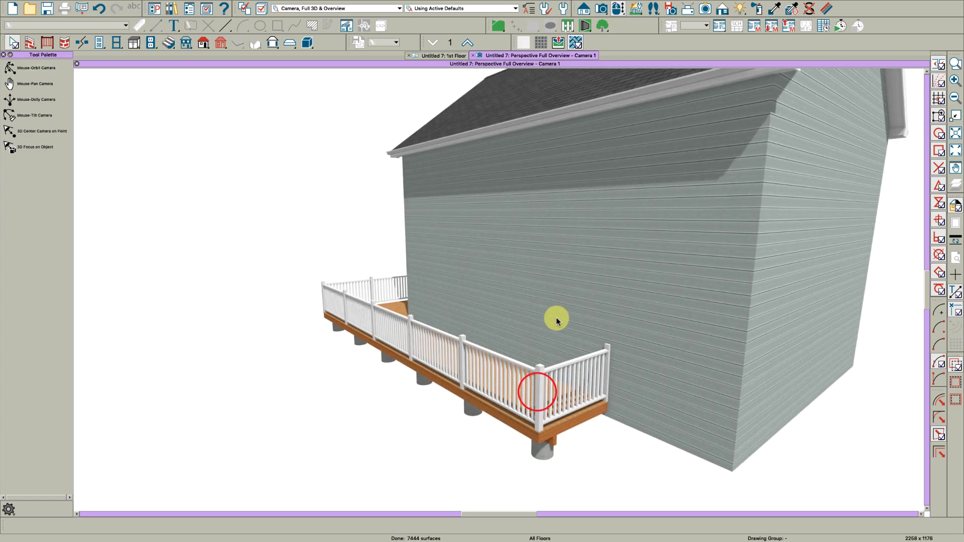
# Return to the 1st Floor plan, zoom to the deck, and select its top railing.
pyautogui.click(442, 56)
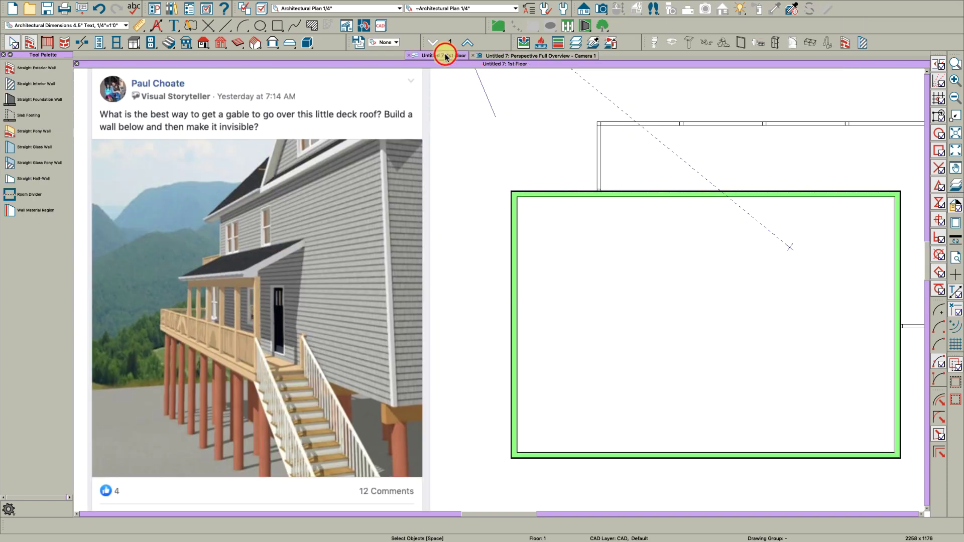
pyautogui.scroll(1, 647, 200)
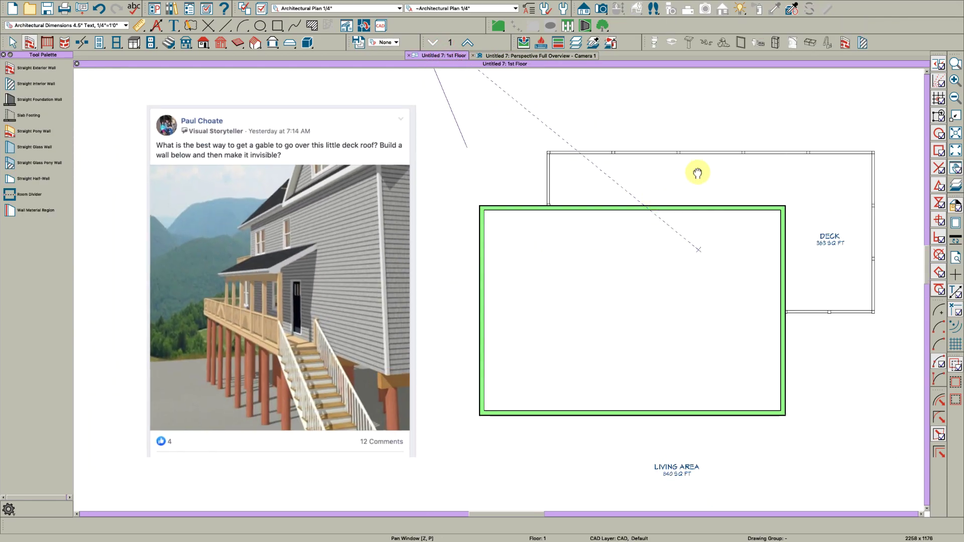
pyautogui.moveTo(695, 170); pyautogui.dragTo(604, 221, button='middle')
pyautogui.scroll(1, 710, 228)
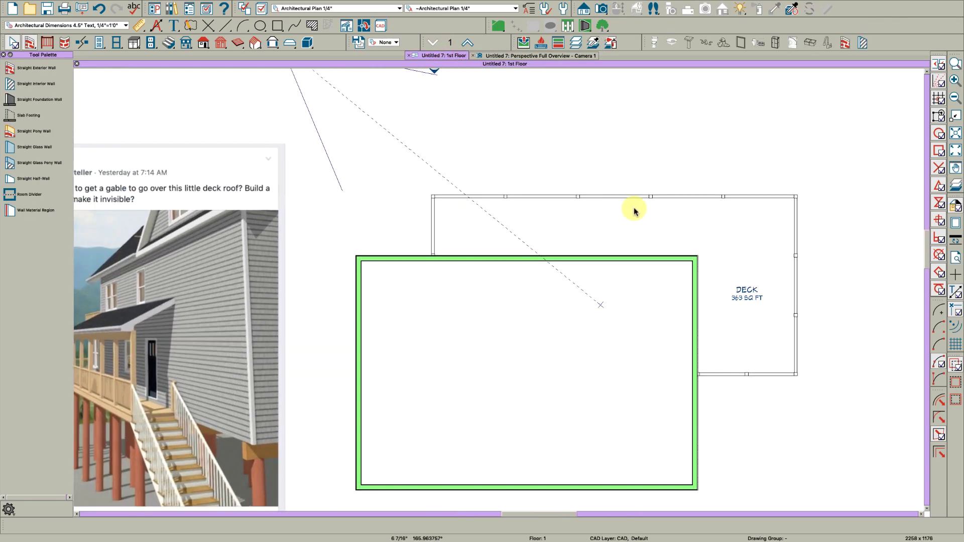
pyautogui.click(616, 197)
pyautogui.scroll(1, 615, 201)
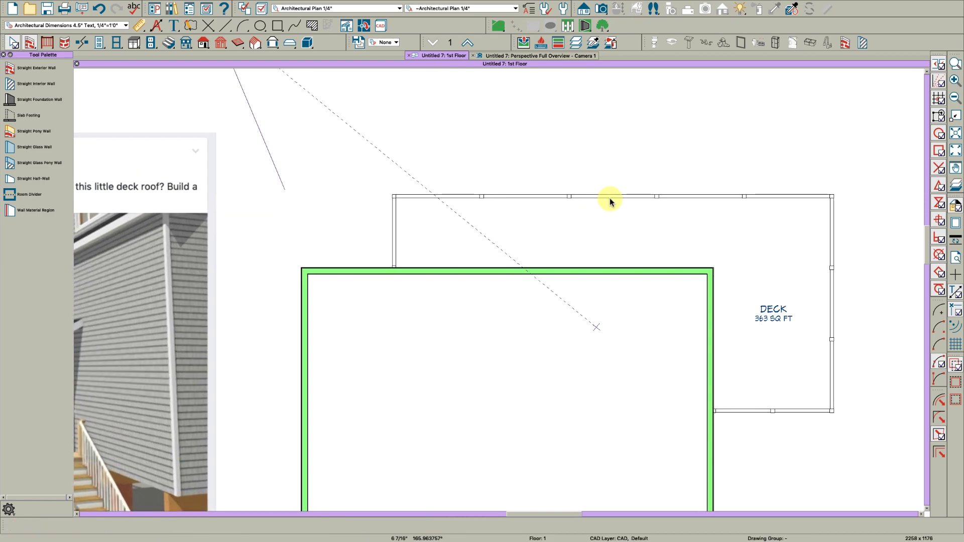
pyautogui.click(611, 198)
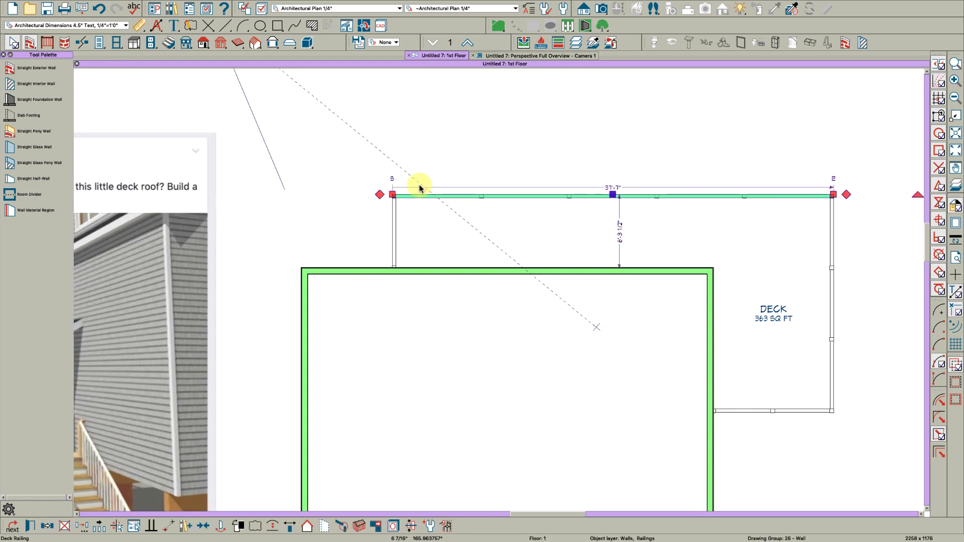
# Break the top railing and draw a dividing railing to the house, making 140 and 223 sq ft decks.
pyautogui.click(82, 42)
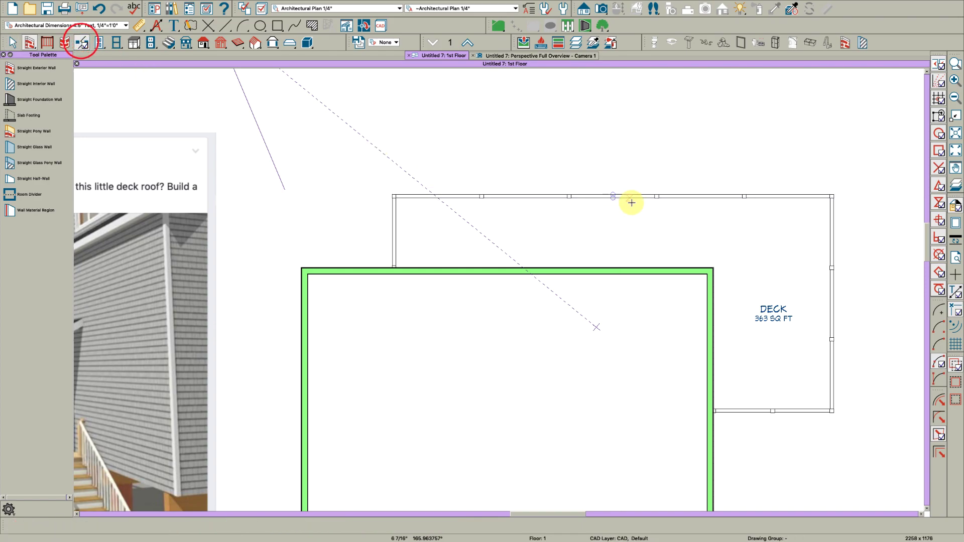
pyautogui.click(650, 196)
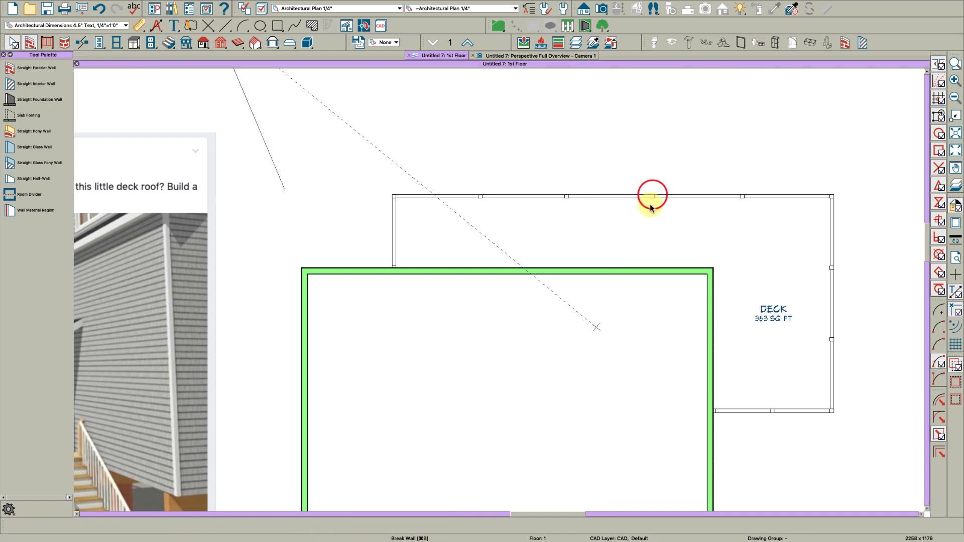
pyautogui.click(648, 195)
pyautogui.moveTo(664, 195); pyautogui.dragTo(654, 270)
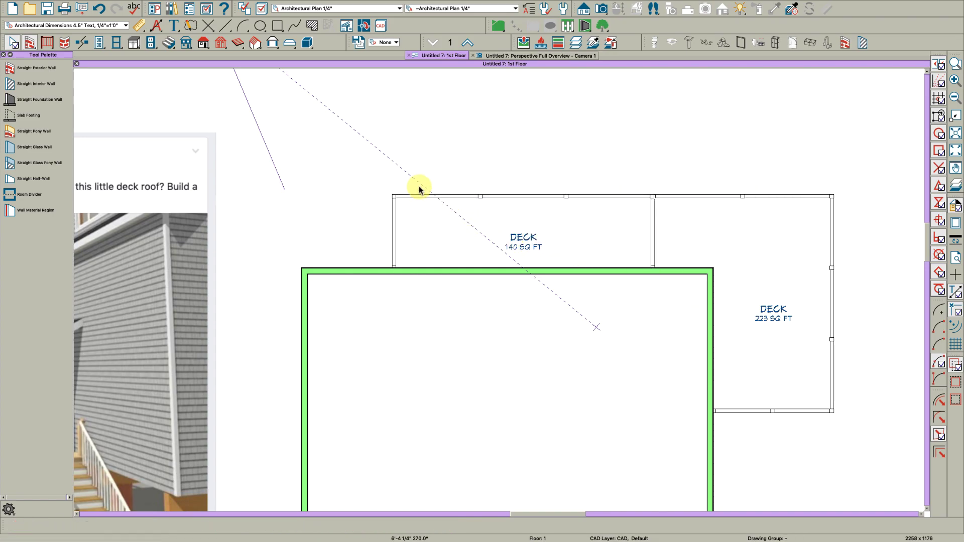
pyautogui.click(407, 196)
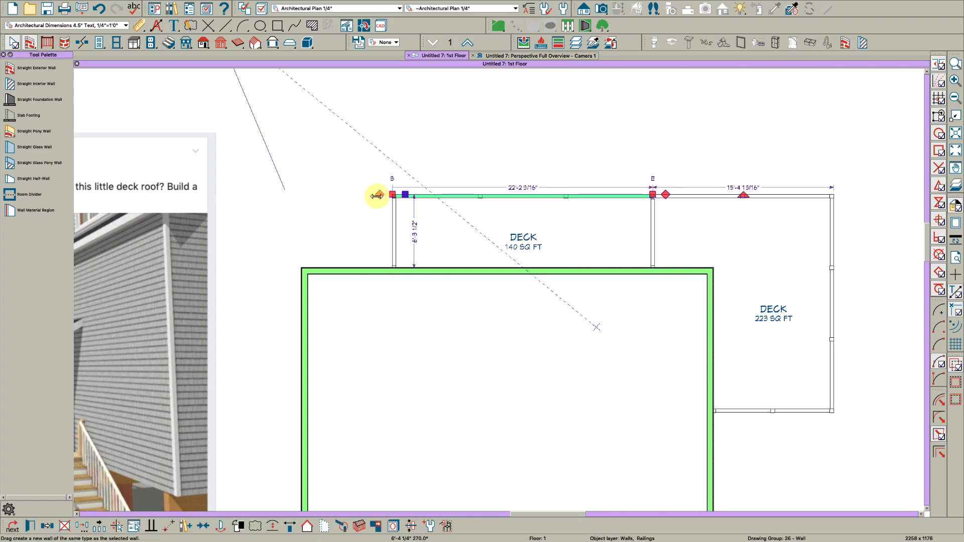
pyautogui.click(378, 196)
pyautogui.click(425, 196)
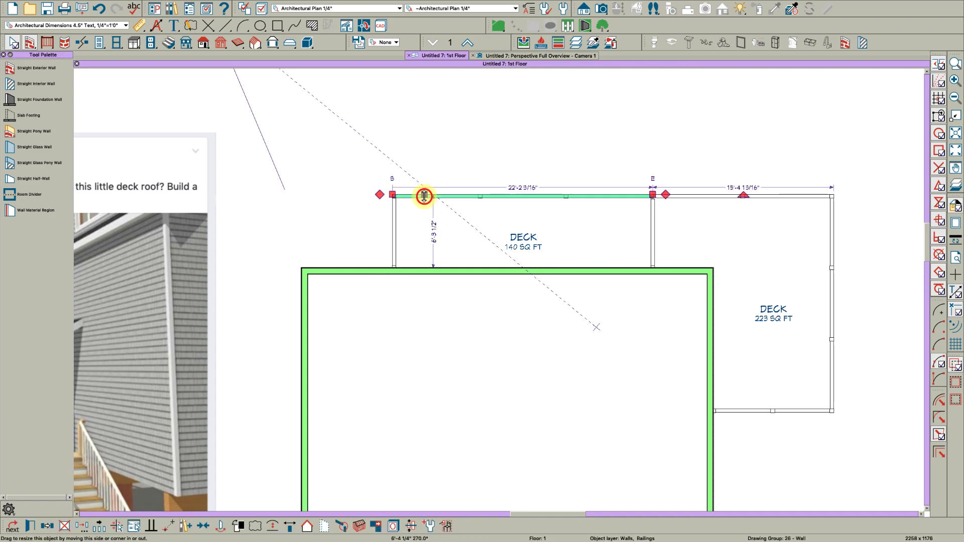
# Give the smaller deck's top railing Post to Beam style with a 4" beam width.
pyautogui.doubleClick(424, 196)
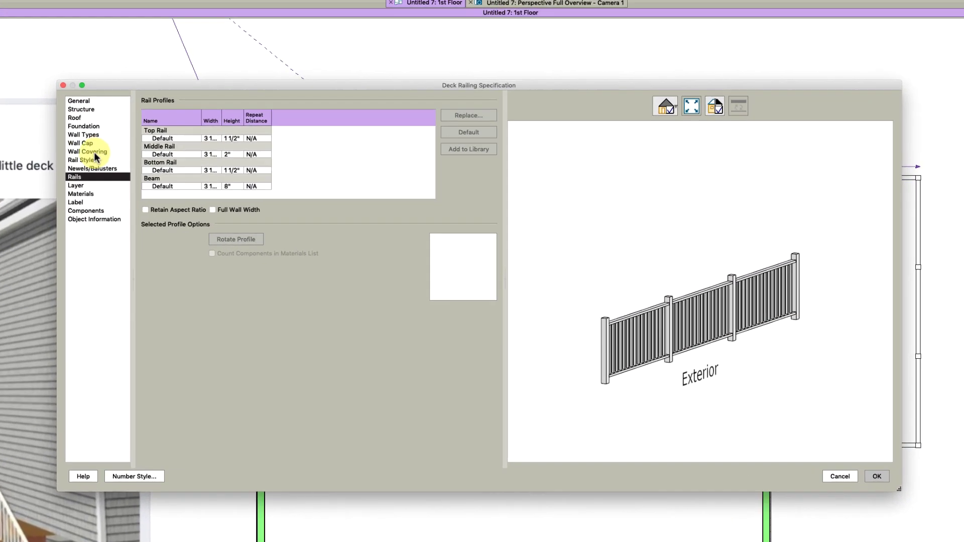
pyautogui.click(91, 159)
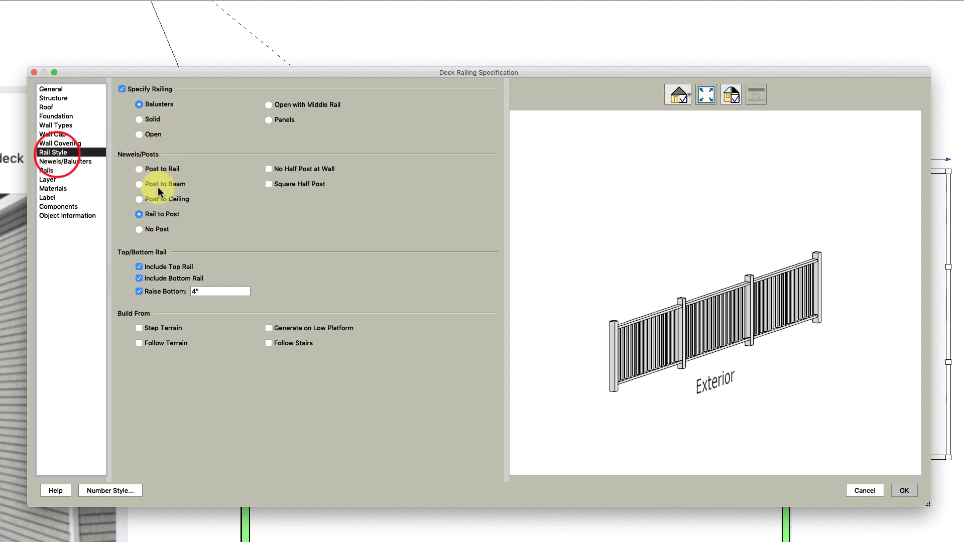
pyautogui.click(180, 184)
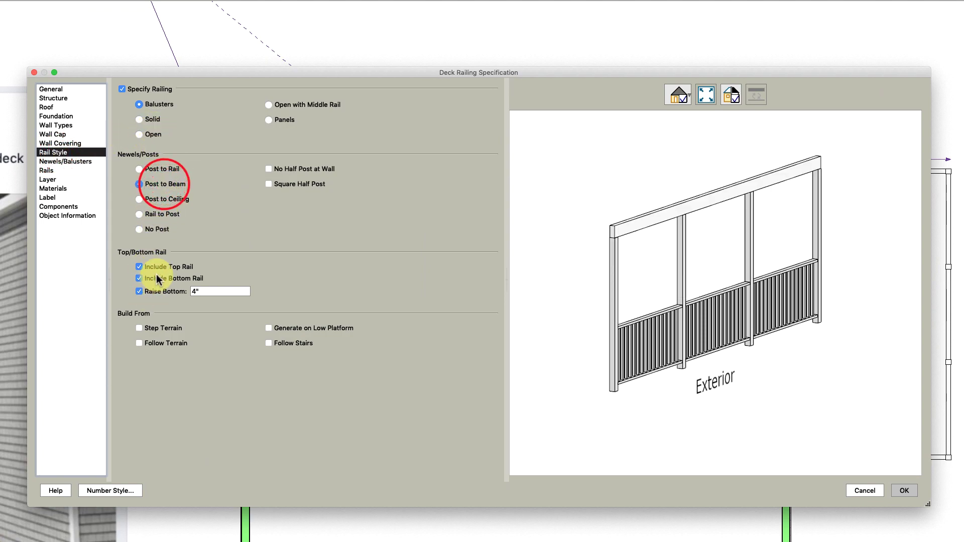
pyautogui.click(47, 172)
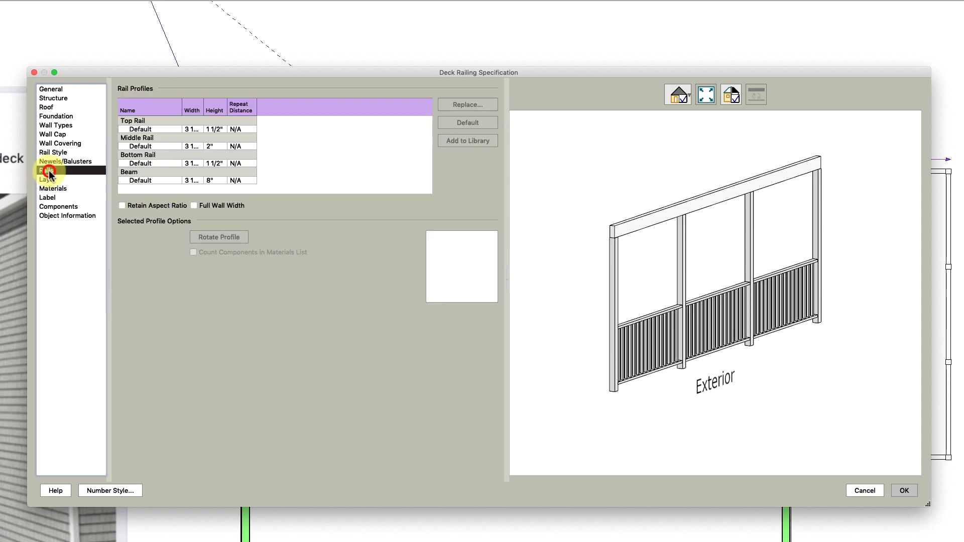
pyautogui.doubleClick(190, 181)
pyautogui.write('4')
pyautogui.press('Tab')
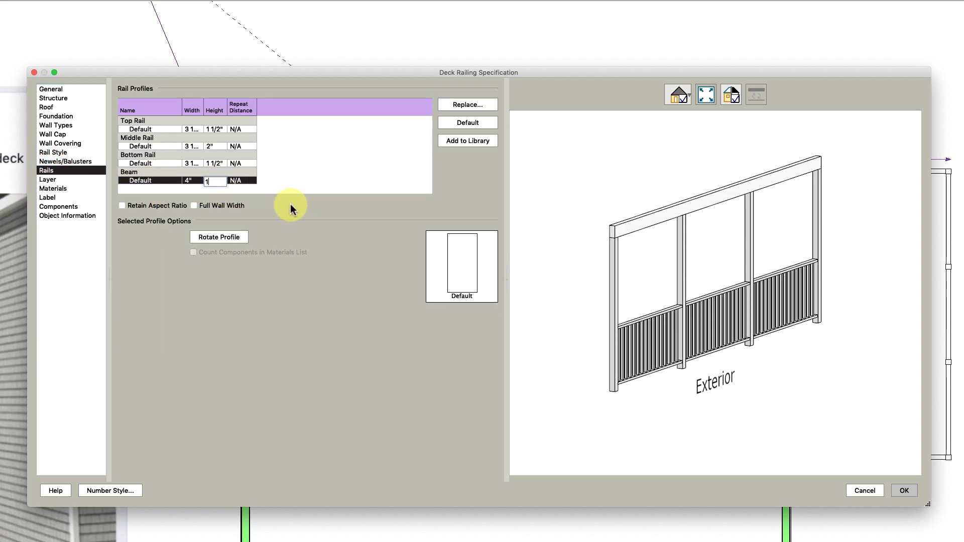
pyautogui.write('1')
pyautogui.press('Return')
# Add matching railings down the left and right sides of the 140 sq ft deck.
pyautogui.click(899, 490)
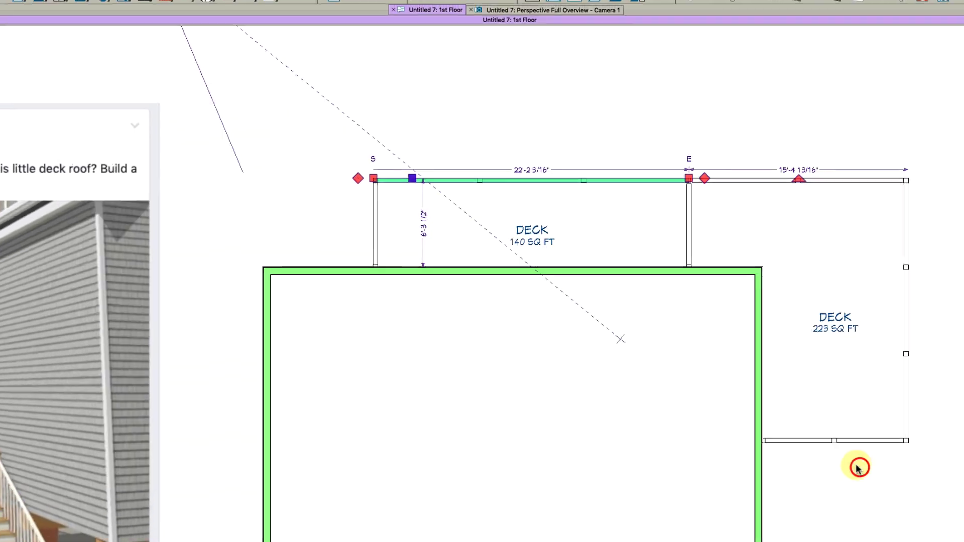
pyautogui.moveTo(359, 177); pyautogui.dragTo(389, 266)
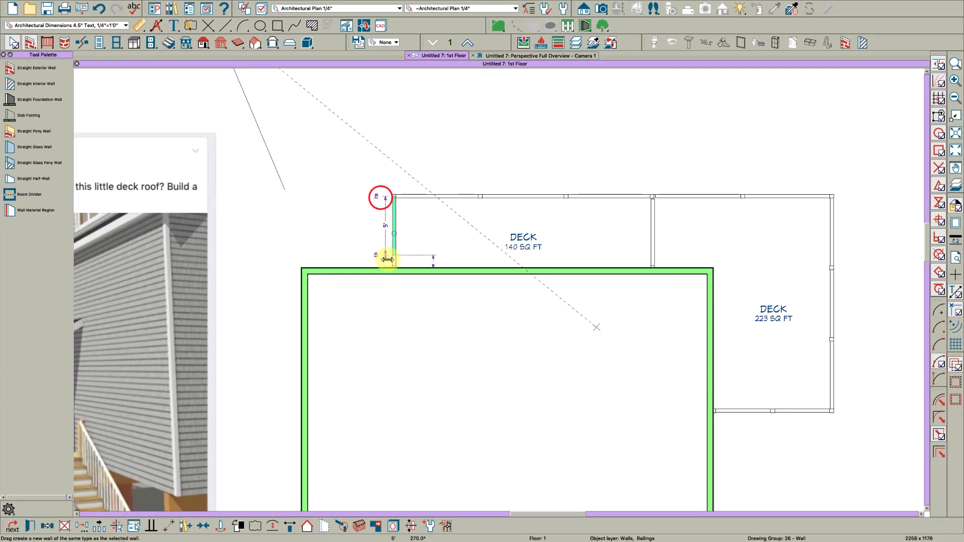
pyautogui.click(625, 195)
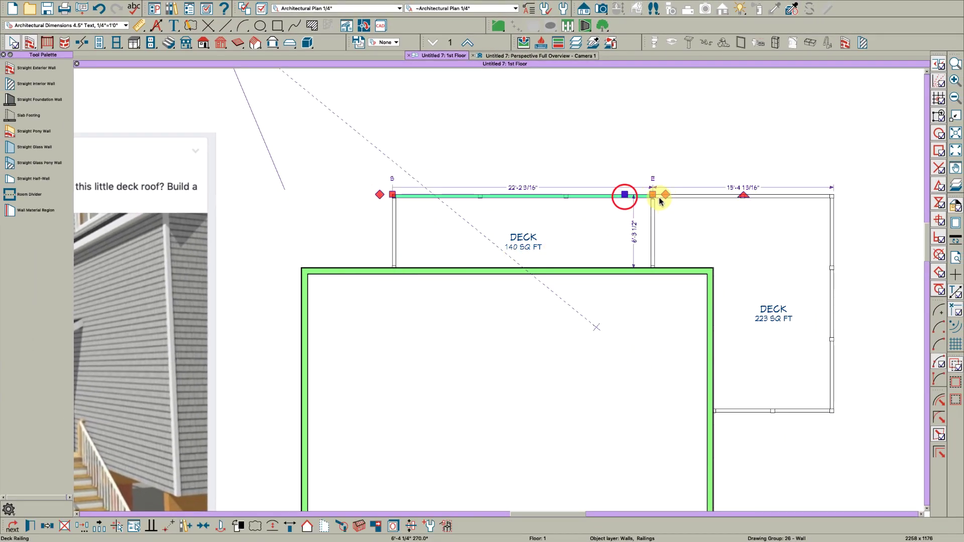
pyautogui.moveTo(665, 194); pyautogui.dragTo(653, 269)
# Enable Roof Over This Room and Flat Ceiling Over This Room for the 140 sq ft deck.
pyautogui.click(598, 232)
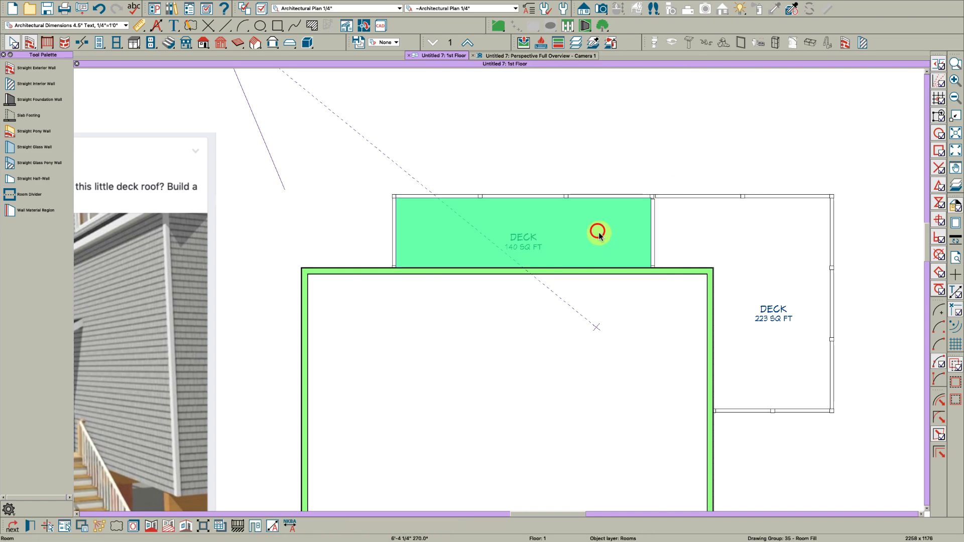
pyautogui.doubleClick(509, 255)
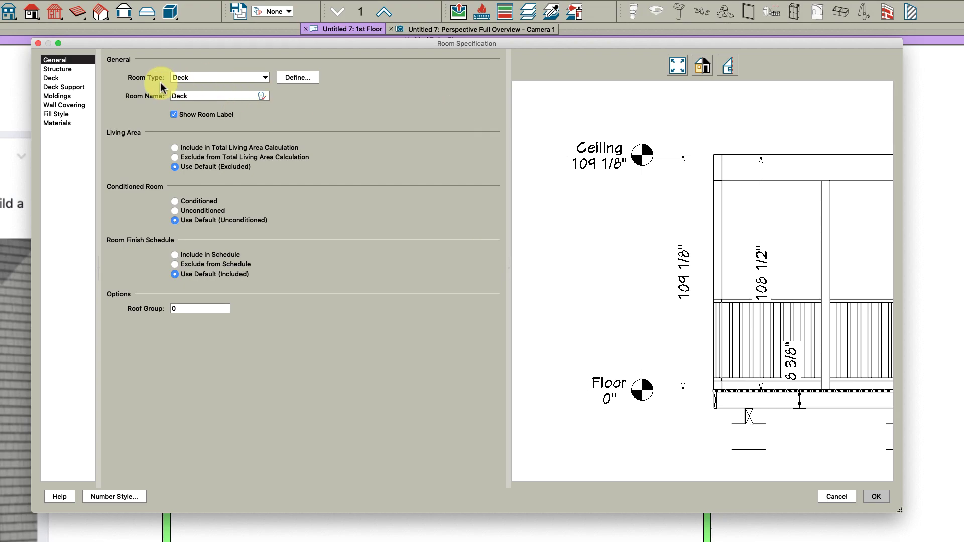
pyautogui.click(63, 70)
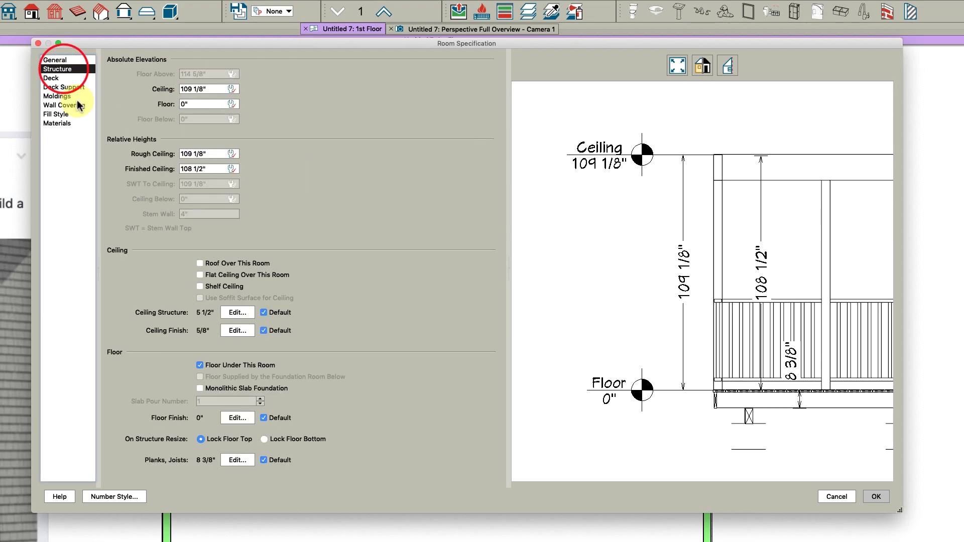
pyautogui.click(223, 274)
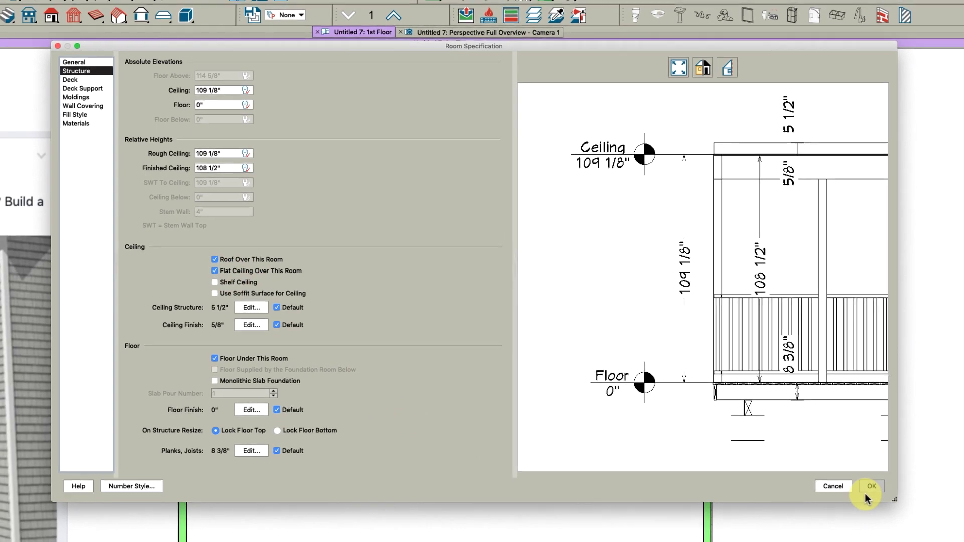
pyautogui.click(876, 496)
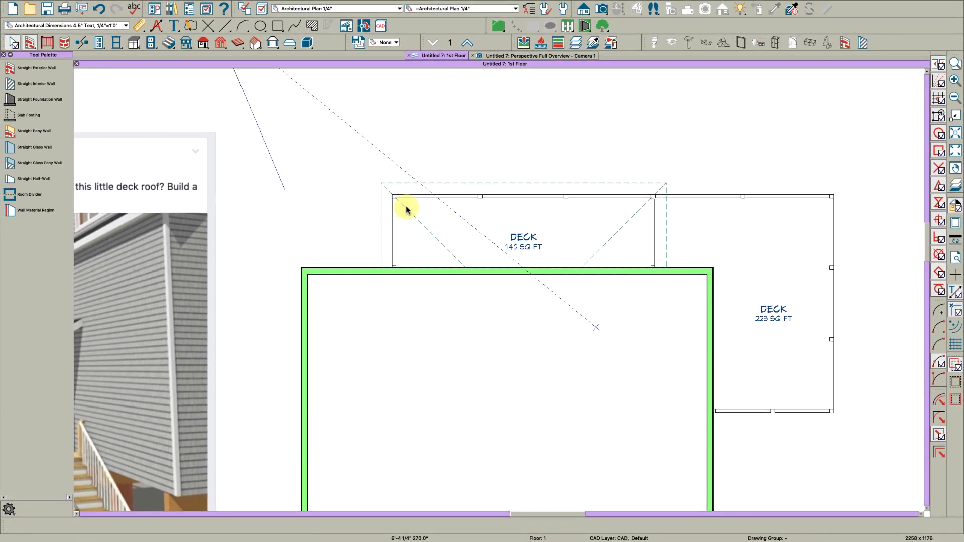
# Select the smaller deck's left and right side railings and apply an edit-toolbar command to them.
pyautogui.click(393, 229)
pyautogui.keyDown('shift'); pyautogui.click(652, 243); pyautogui.keyUp('shift')
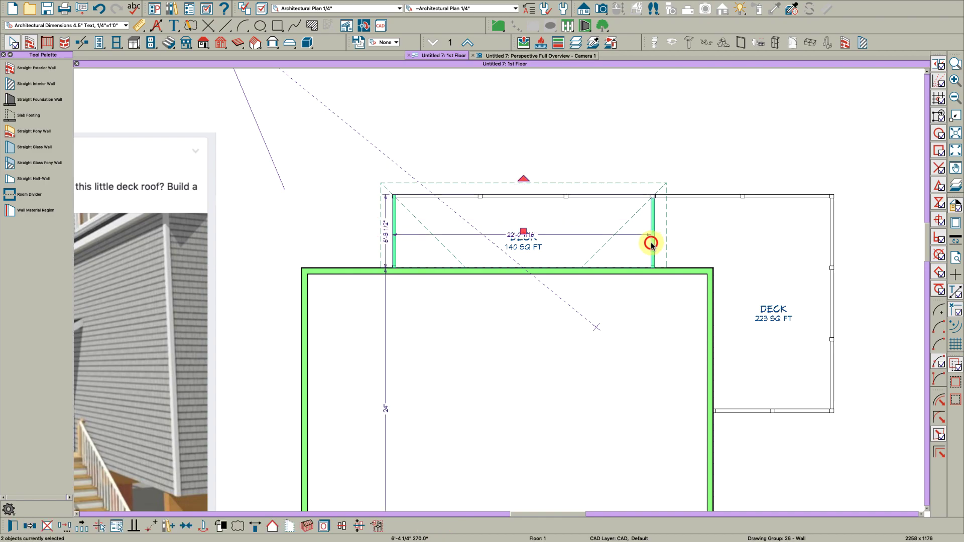
pyautogui.click(268, 526)
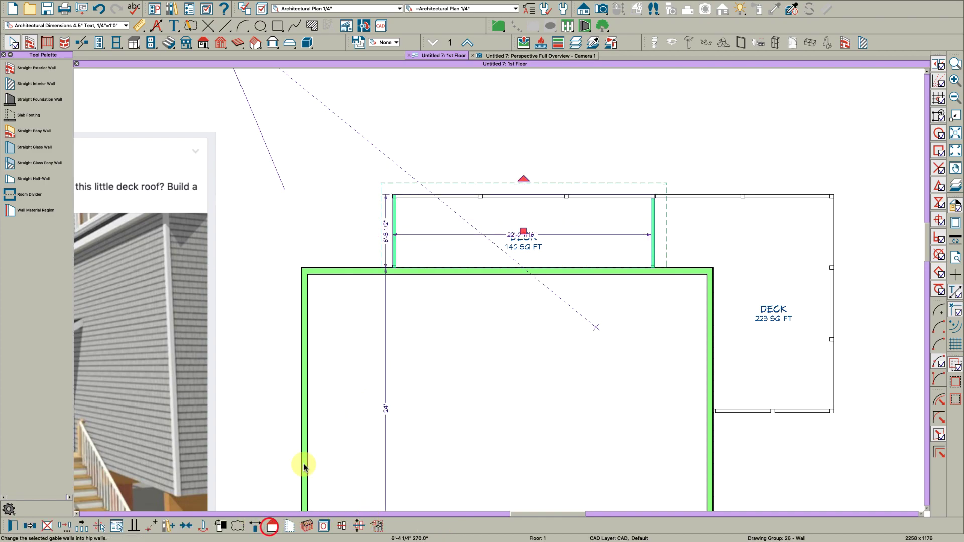
# Orbit the Camera 1 view close to the roofed porch, then return to the 1st Floor plan.
pyautogui.click(532, 57)
pyautogui.moveTo(560, 209); pyautogui.dragTo(571, 223)
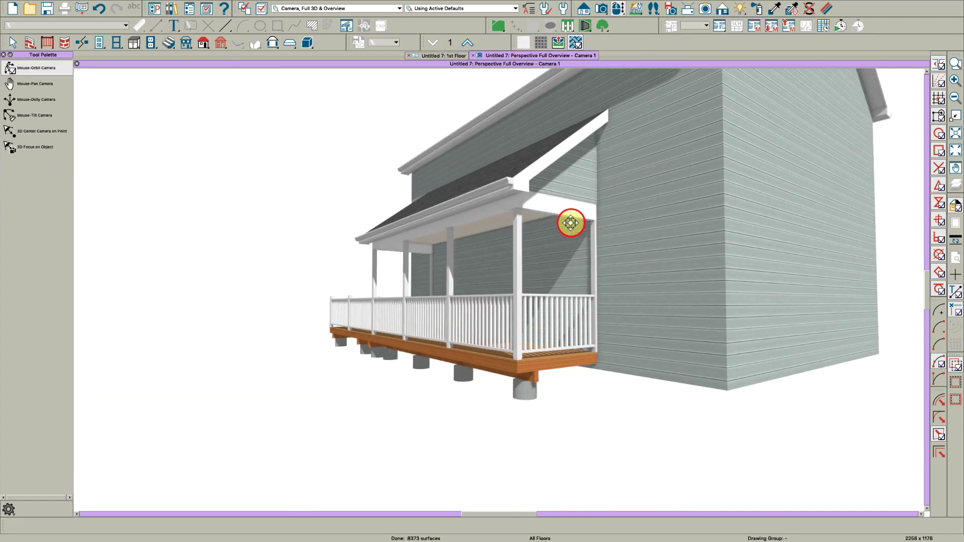
pyautogui.scroll(3, 577, 171)
pyautogui.press('space')
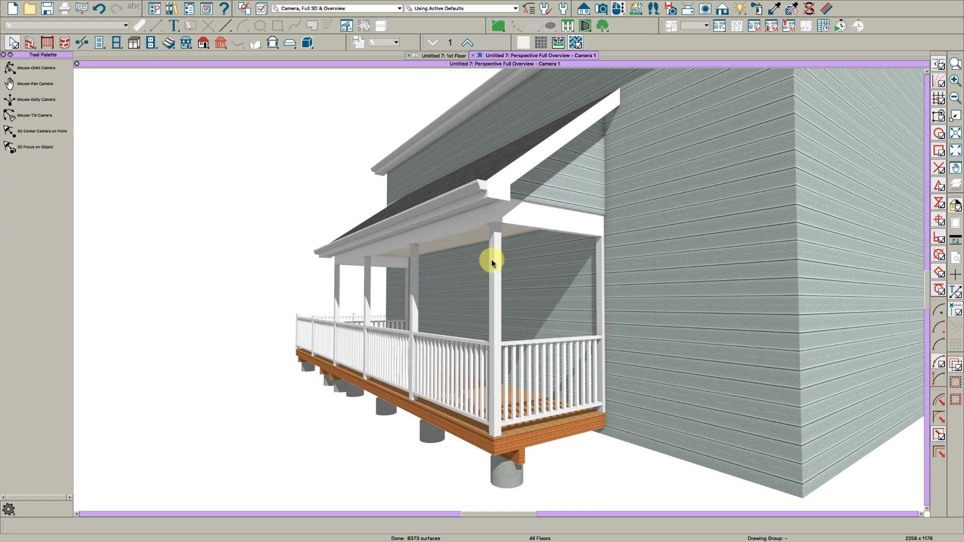
pyautogui.click(441, 57)
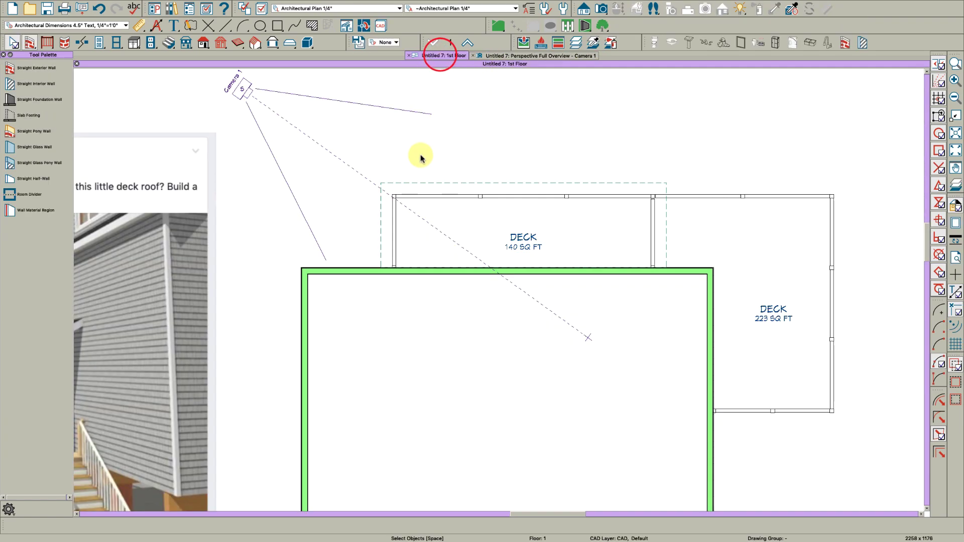
# Extend the upper-right deck railing left along the deck's full top edge.
pyautogui.click(733, 196)
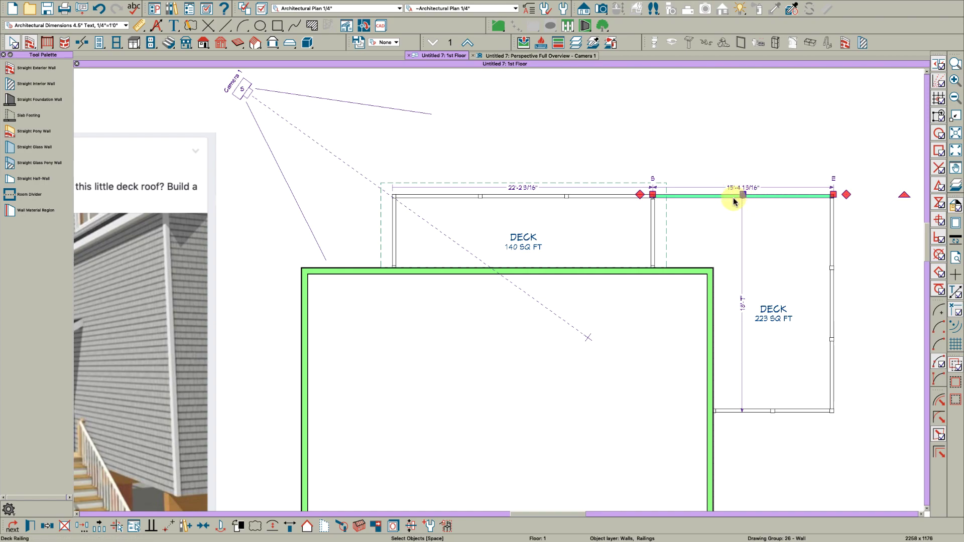
pyautogui.click(732, 196)
pyautogui.doubleClick(732, 197)
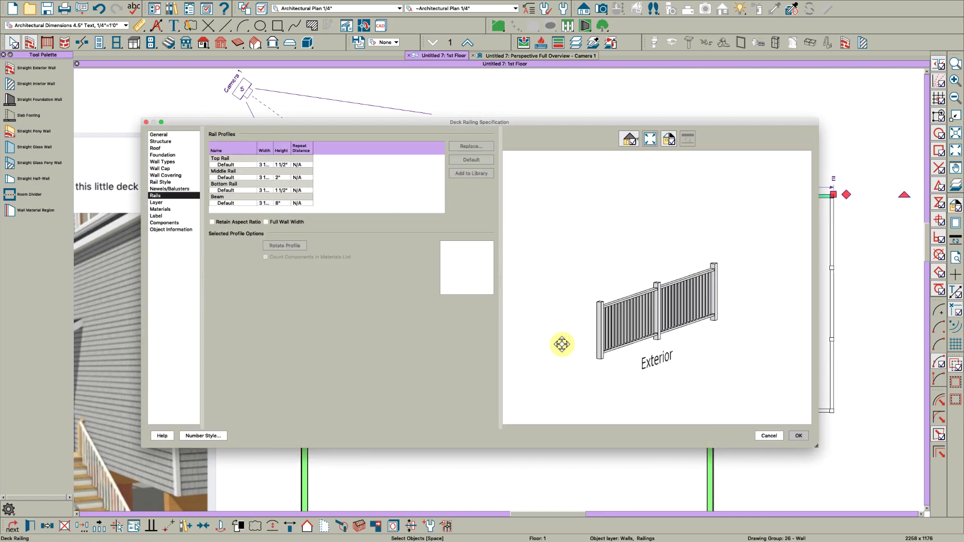
pyautogui.press('Escape')
pyautogui.click(682, 196)
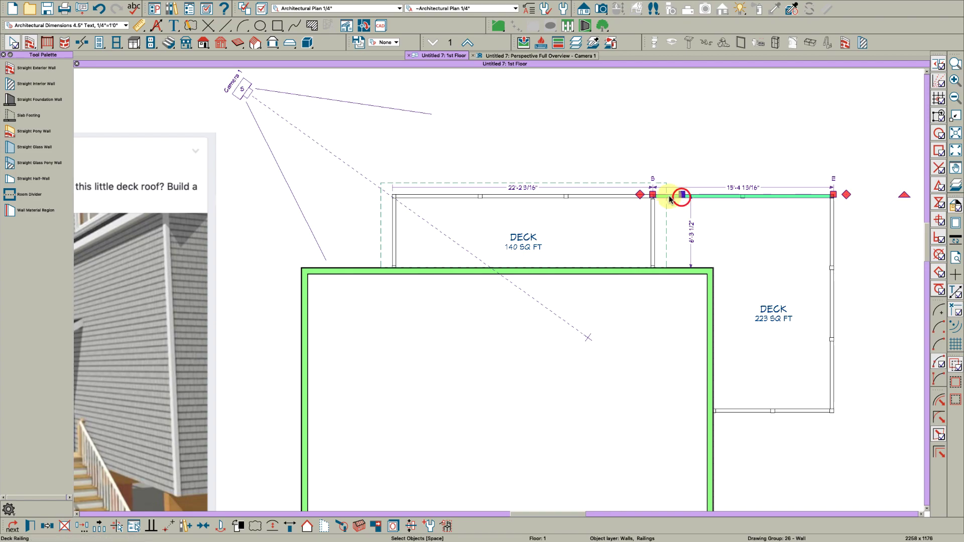
pyautogui.moveTo(652, 195)
pyautogui.mouseDown()
pyautogui.moveTo(387, 200)
pyautogui.moveTo(390, 270)
pyautogui.mouseUp()
# Delete the dividing railing, merging the decks into one 363 sq ft deck.
pyautogui.click(618, 196)
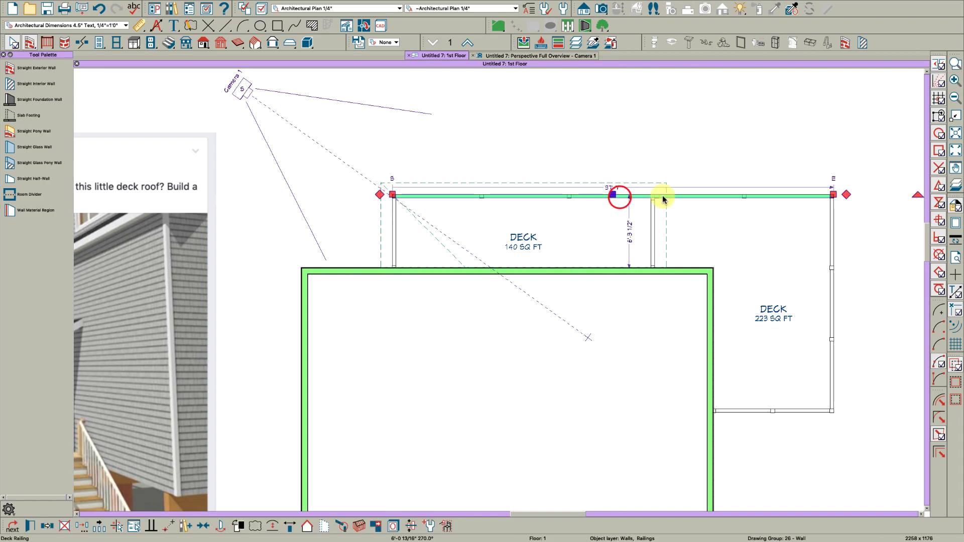
pyautogui.click(619, 197)
pyautogui.click(653, 215)
pyautogui.press('Delete')
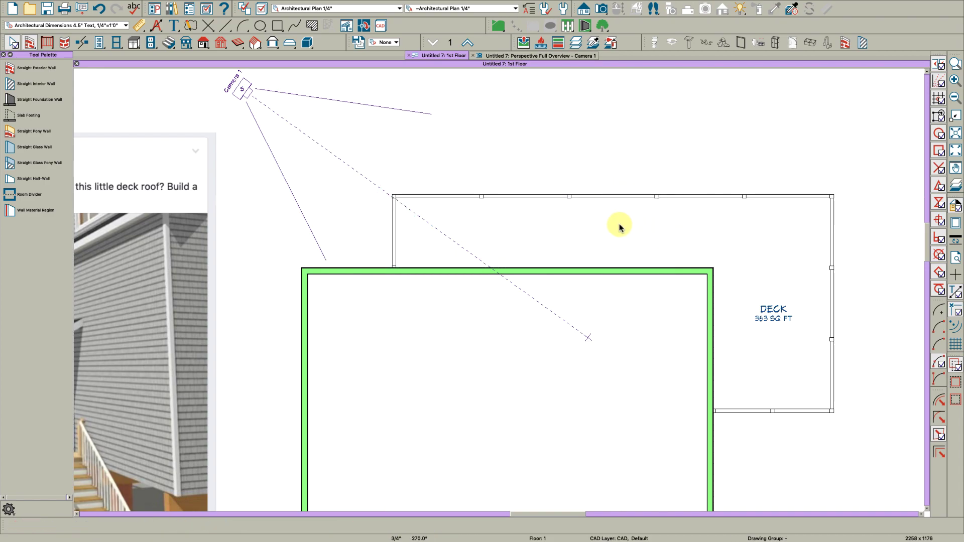
# Switch to the Camera 1 perspective, orbit down over the deck, and select the deck room.
pyautogui.click(569, 57)
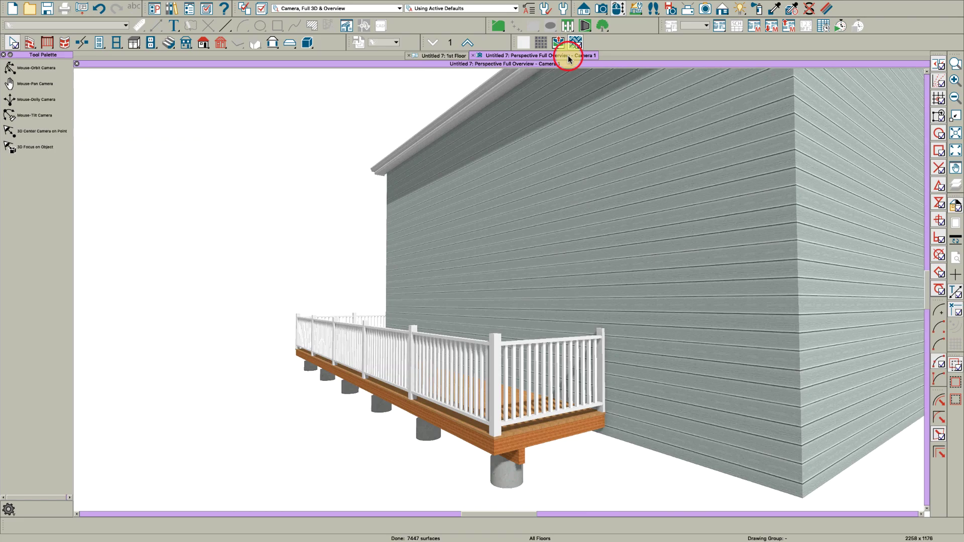
pyautogui.moveTo(515, 261)
pyautogui.mouseDown()
pyautogui.moveTo(519, 269)
pyautogui.moveTo(506, 269)
pyautogui.mouseUp()
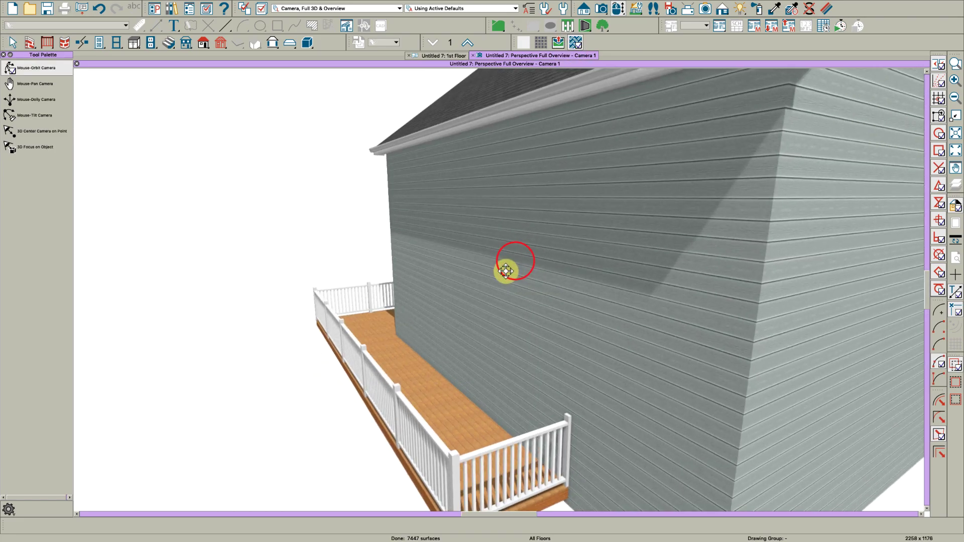
pyautogui.press('space')
pyautogui.click(415, 394)
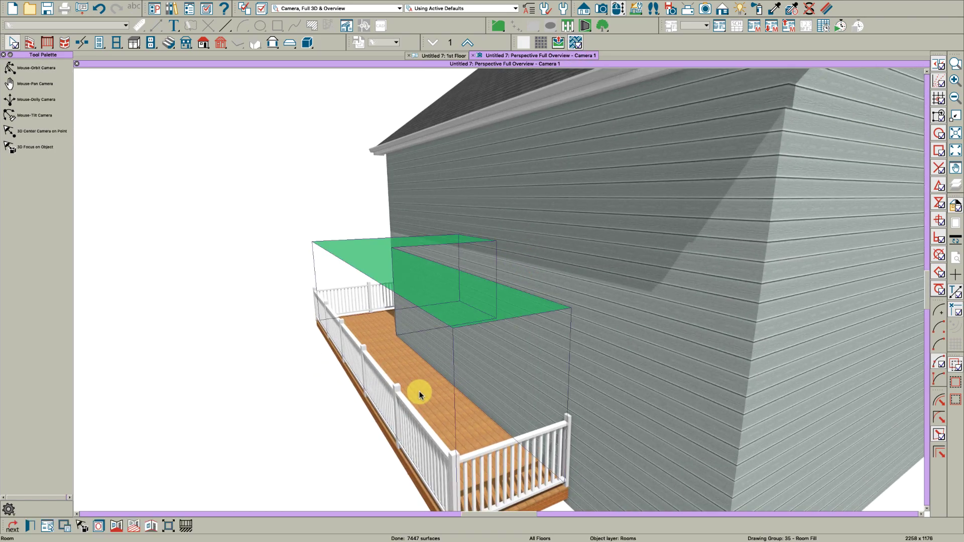
# Turn on Flat Ceiling Over This Room for the deck, building a roof over it.
pyautogui.doubleClick(419, 395)
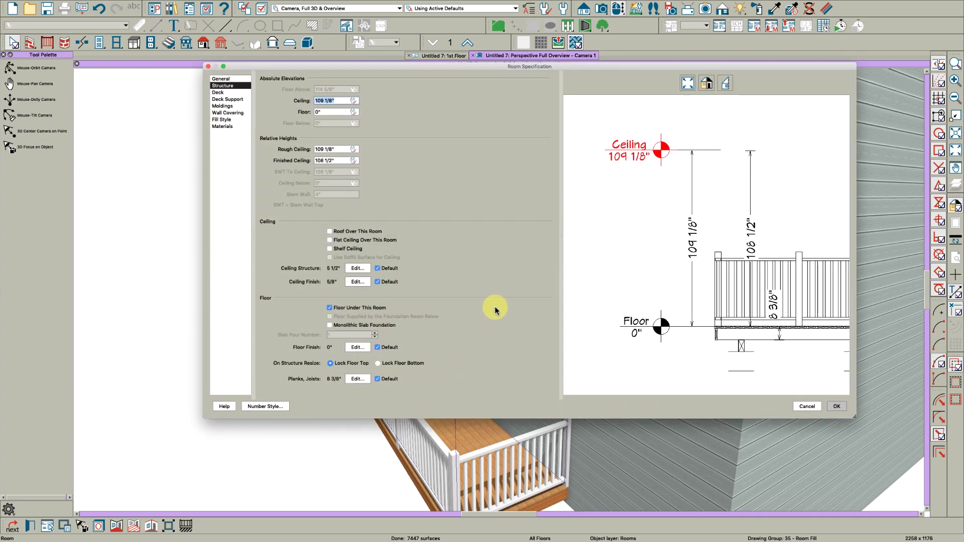
pyautogui.click(352, 240)
pyautogui.click(836, 406)
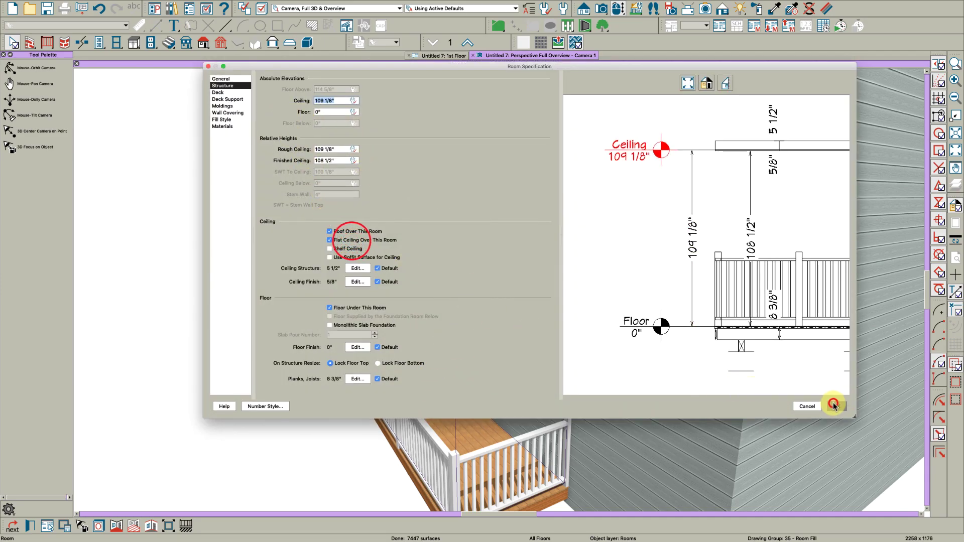
pyautogui.moveTo(494, 359); pyautogui.dragTo(505, 299)
pyautogui.press('space')
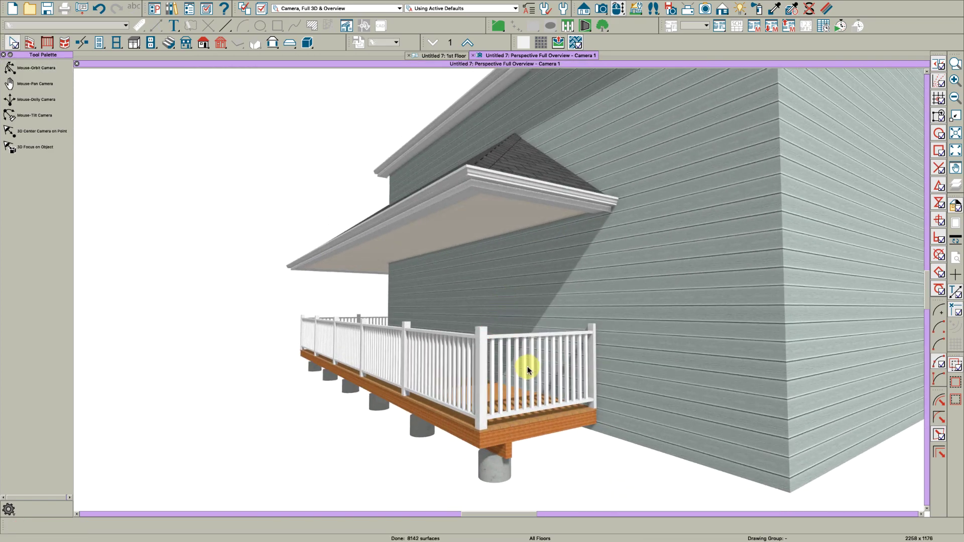
# Make the roof end above the deck's short end railing a gable and inspect it.
pyautogui.click(527, 366)
pyautogui.click(505, 413)
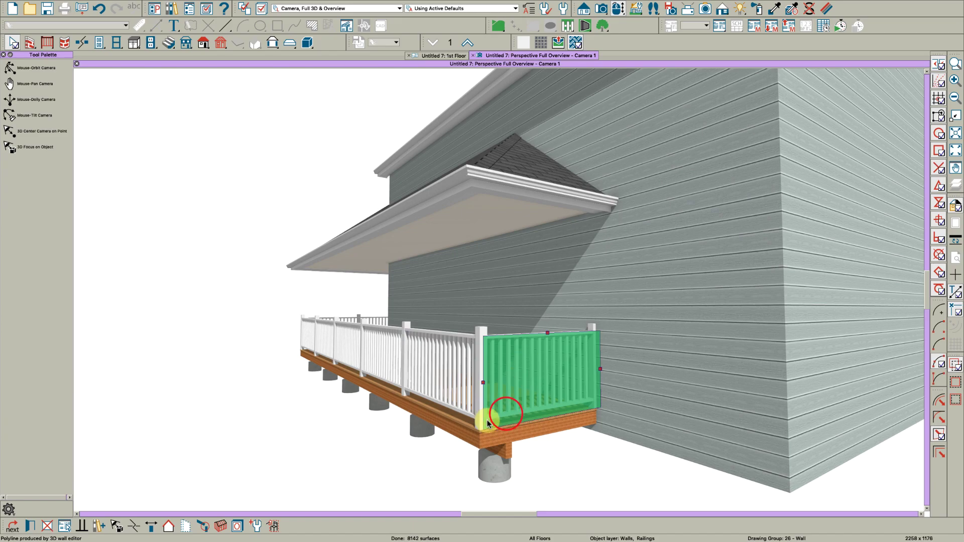
pyautogui.click(168, 526)
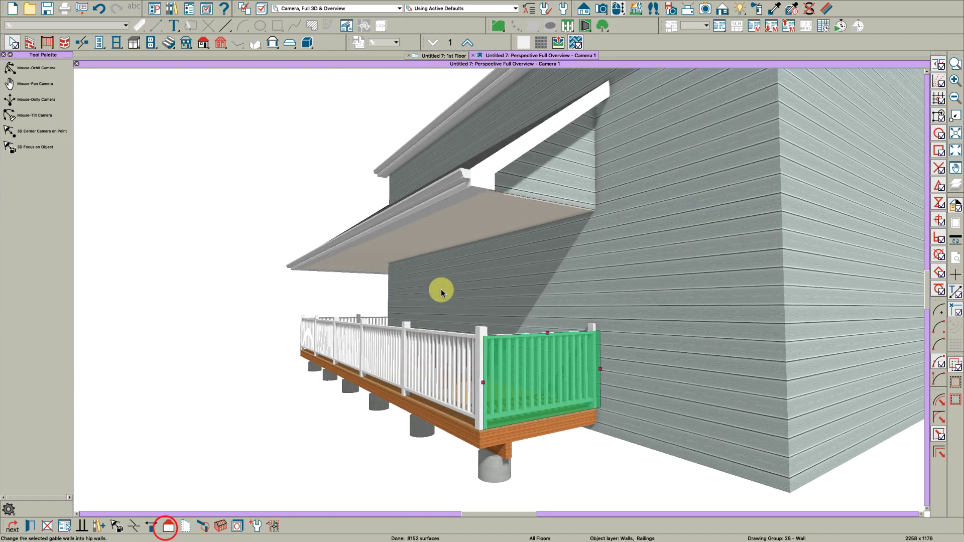
pyautogui.press('space')
pyautogui.moveTo(517, 185)
pyautogui.mouseDown()
pyautogui.moveTo(507, 196)
pyautogui.moveTo(637, 179)
pyautogui.moveTo(516, 183)
pyautogui.moveTo(511, 196)
pyautogui.mouseUp()
pyautogui.press('space')
# Untick Flat Ceiling Over This Room for the deck room and orbit to check the roof.
pyautogui.click(434, 388)
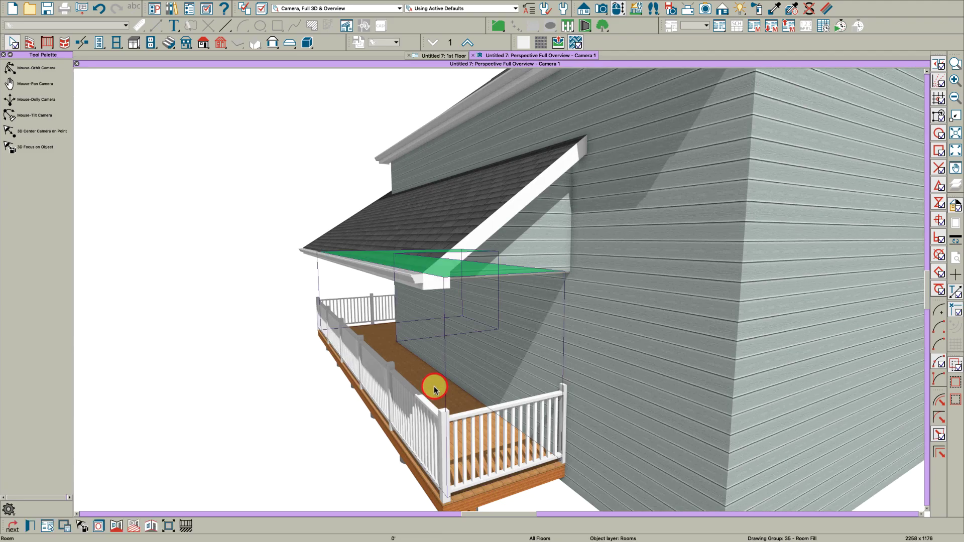
pyautogui.doubleClick(434, 389)
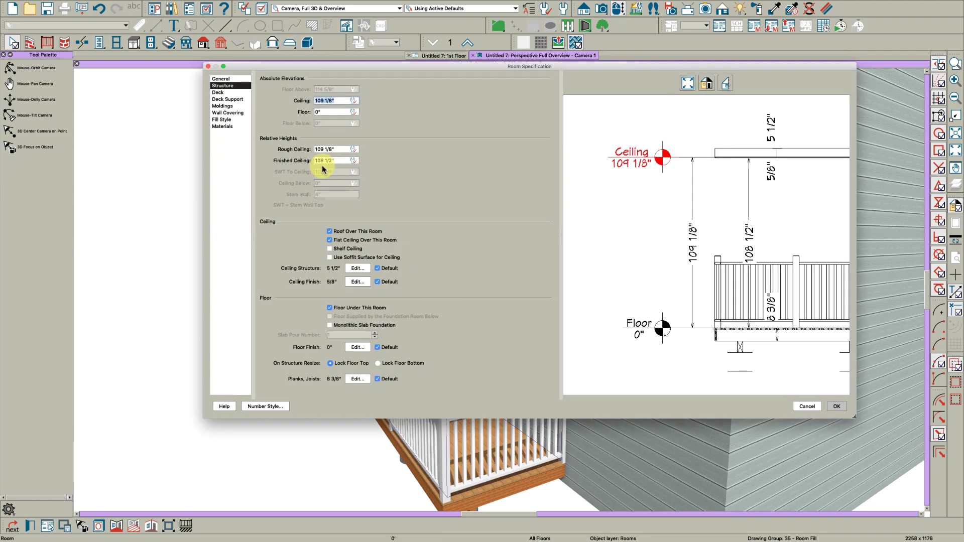
pyautogui.click(348, 242)
pyautogui.click(837, 406)
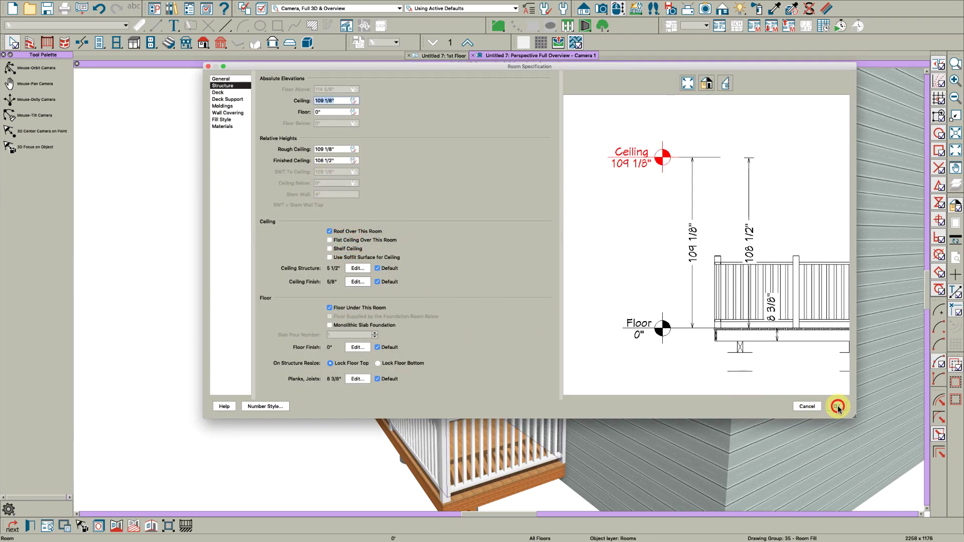
pyautogui.press('o')
pyautogui.moveTo(452, 357)
pyautogui.mouseDown()
pyautogui.moveTo(469, 327)
pyautogui.moveTo(445, 352)
pyautogui.mouseUp()
pyautogui.press('Escape')
# Review the end railing's Rail Style and Newels/Balusters settings, including its 42" height.
pyautogui.click(453, 449)
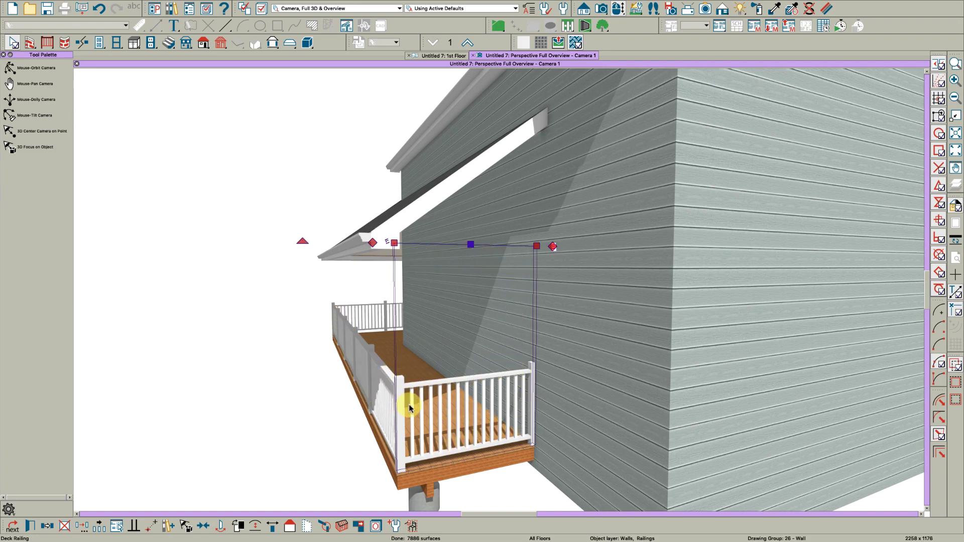
pyautogui.doubleClick(425, 395)
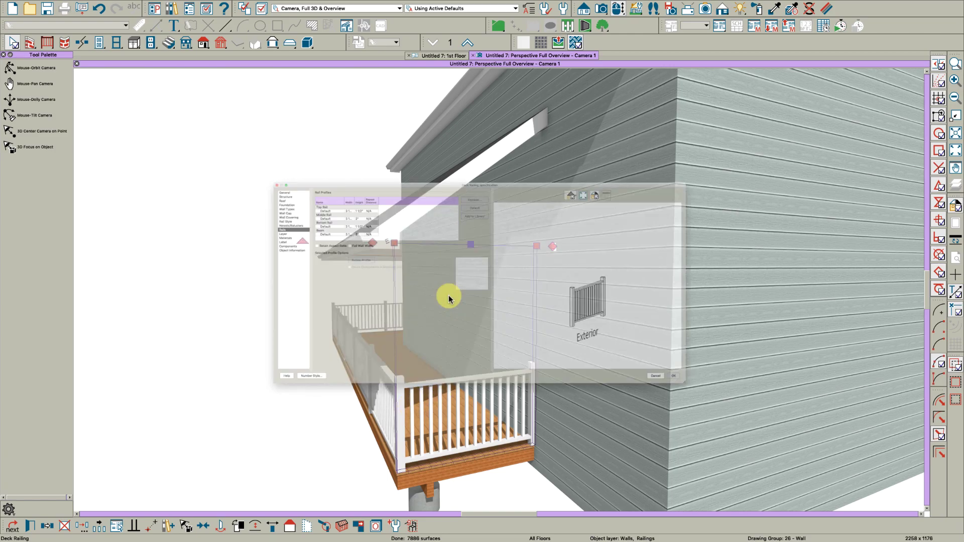
pyautogui.click(171, 182)
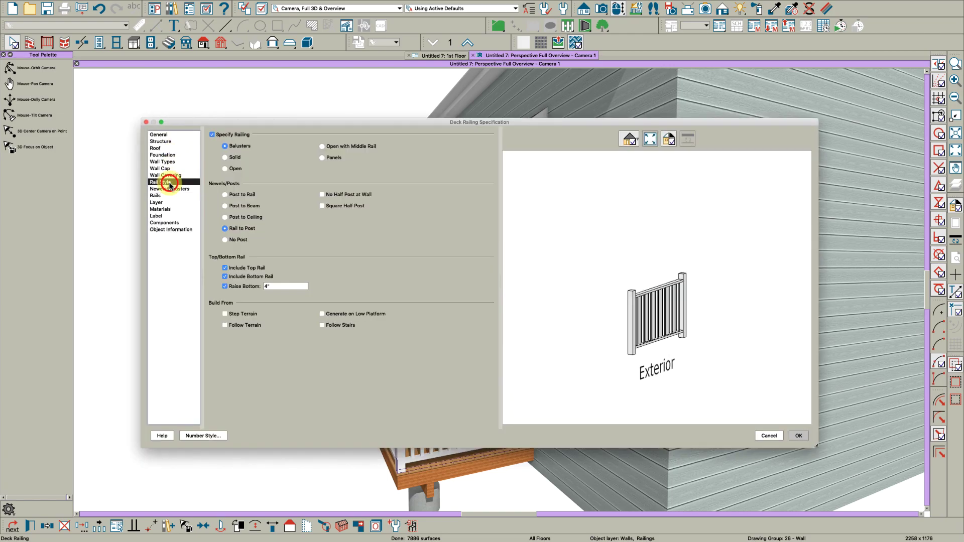
pyautogui.click(174, 189)
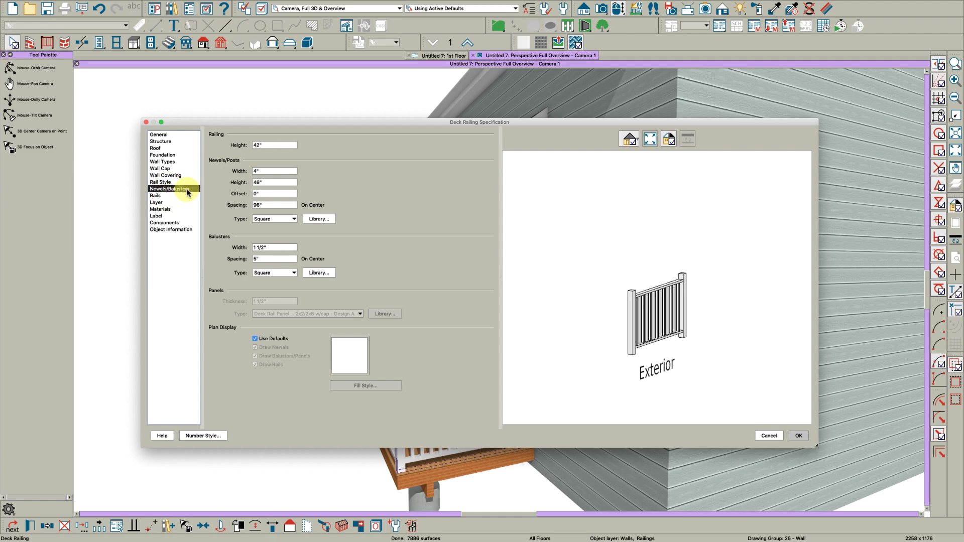
pyautogui.doubleClick(268, 146)
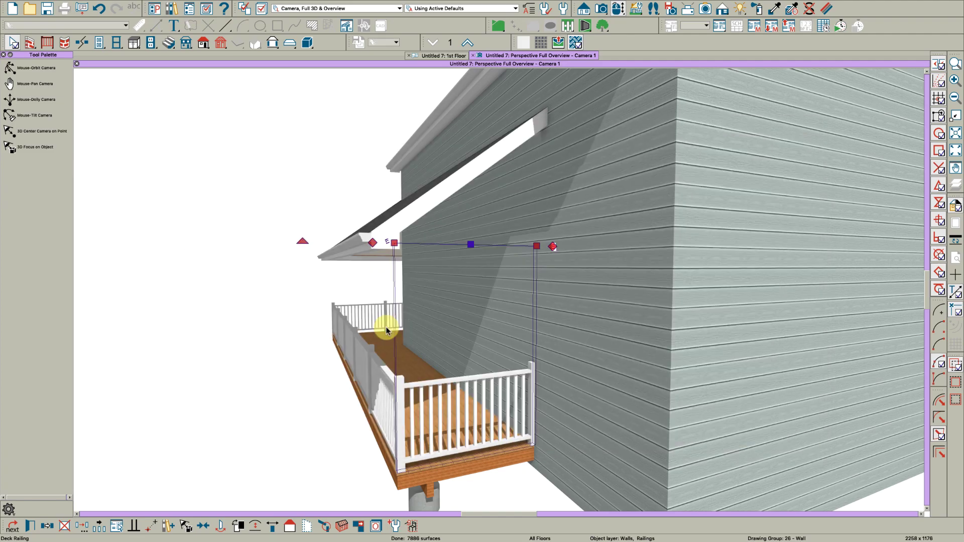
pyautogui.press('o')
pyautogui.moveTo(396, 318); pyautogui.dragTo(392, 321)
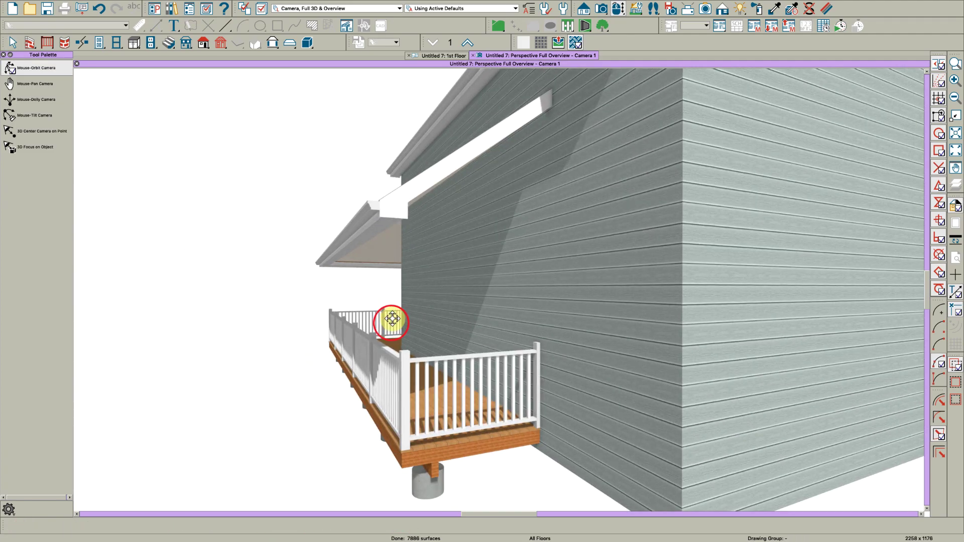
pyautogui.press('space')
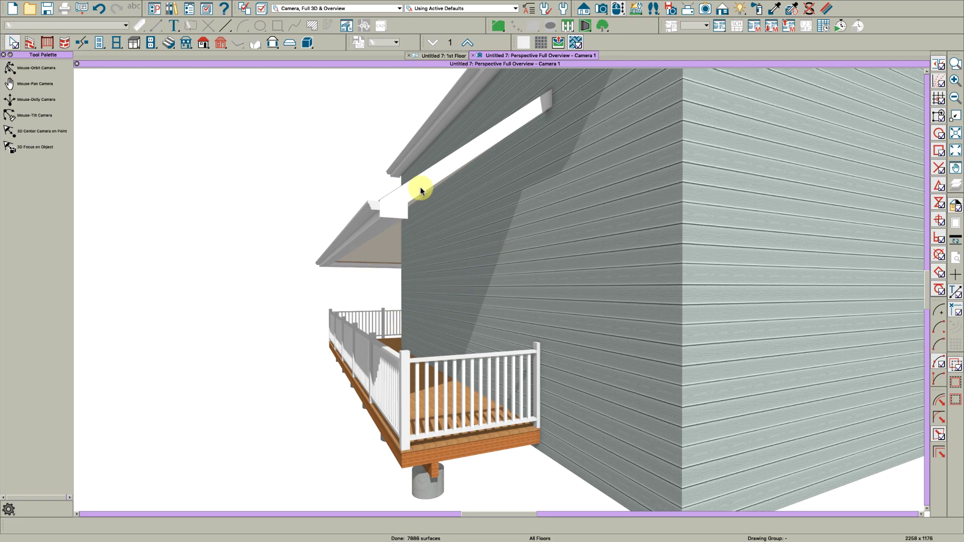
# On the 2nd floor, draw a short exterior wall down to the house's top wall.
pyautogui.click(447, 56)
pyautogui.click(469, 46)
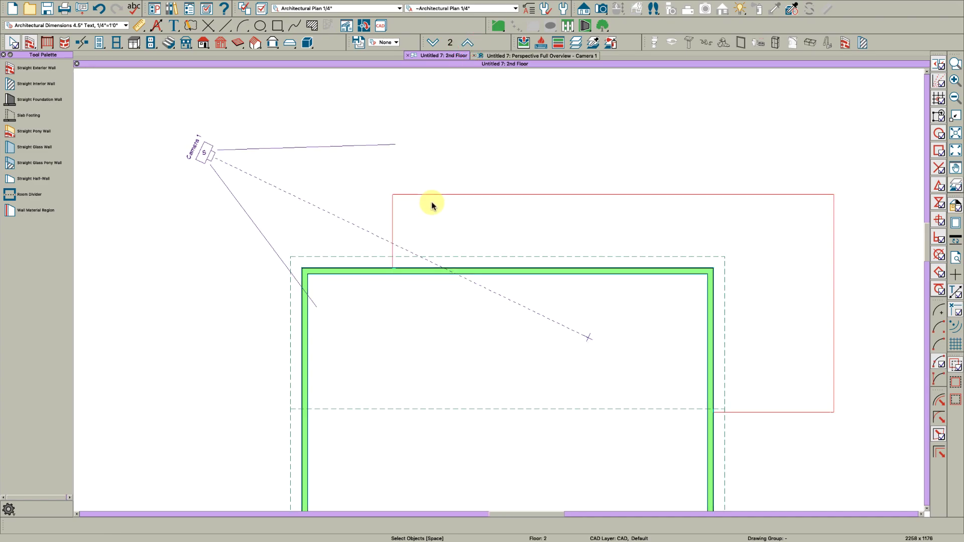
pyautogui.scroll(3, 398, 209)
pyautogui.click(35, 67)
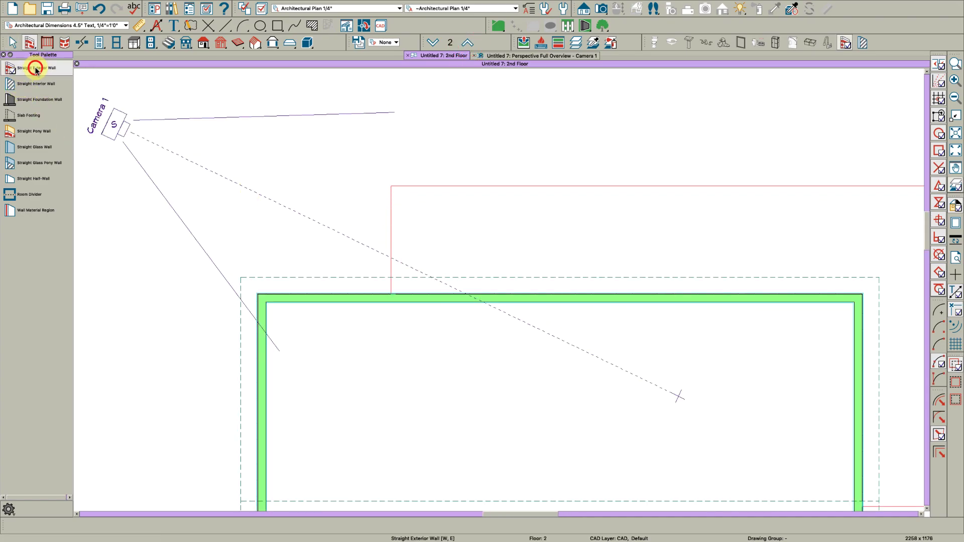
pyautogui.scroll(2, 386, 189)
pyautogui.moveTo(419, 181); pyautogui.dragTo(409, 362)
pyautogui.press('space')
# Set the new wall's type to Siding-4.
pyautogui.scroll(1, 416, 243)
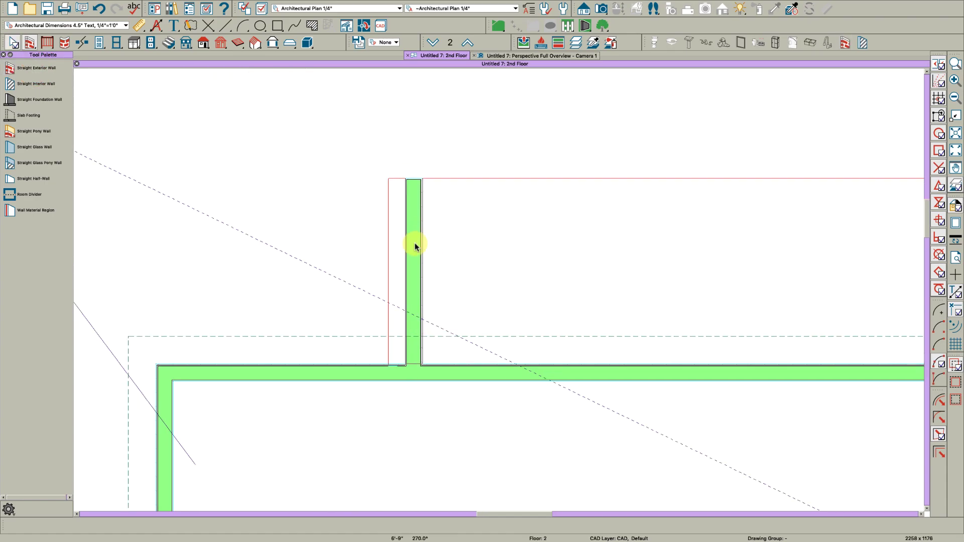
pyautogui.click(415, 245)
pyautogui.doubleClick(415, 245)
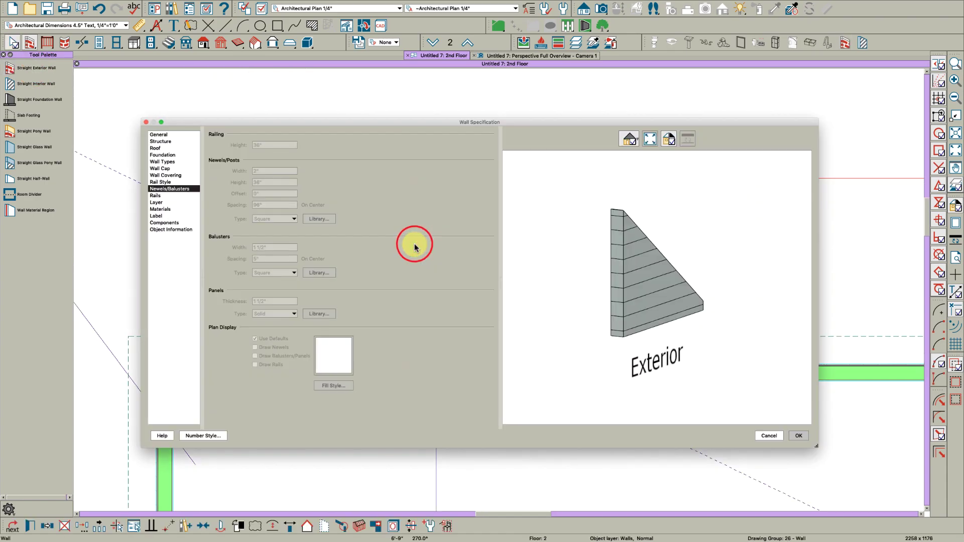
pyautogui.click(165, 162)
pyautogui.click(316, 147)
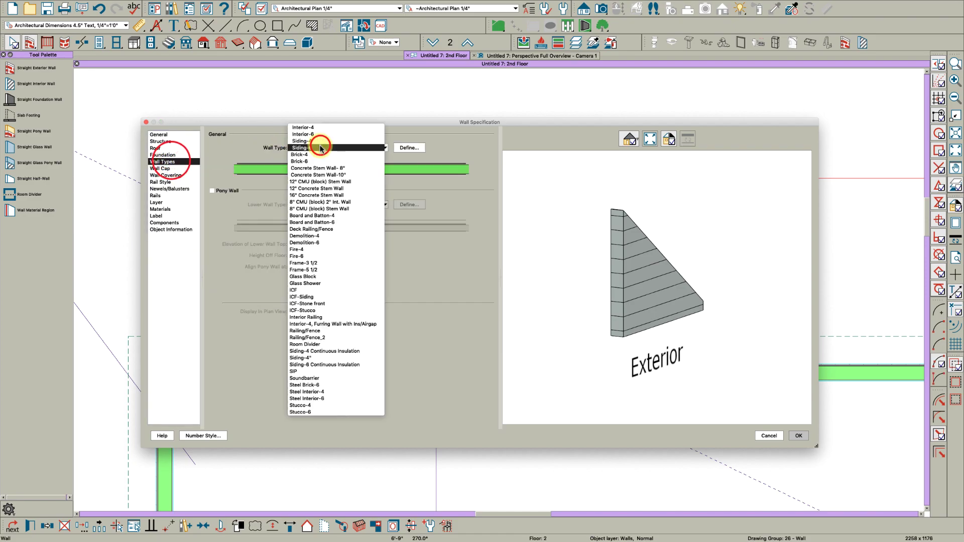
pyautogui.click(313, 145)
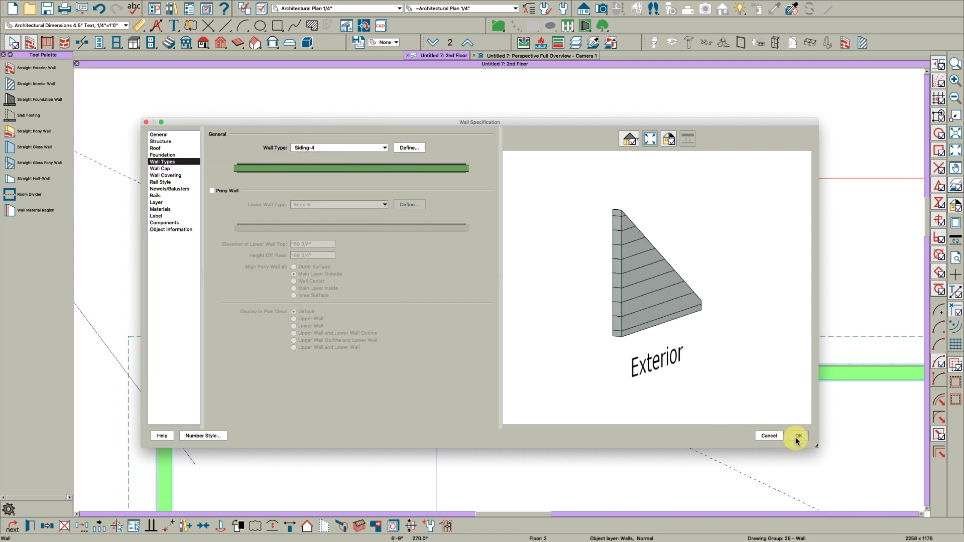
pyautogui.click(797, 437)
# Drag the short wall's side so its dimension settles at 6'-3 1/2".
pyautogui.scroll(2, 401, 258)
pyautogui.click(426, 260)
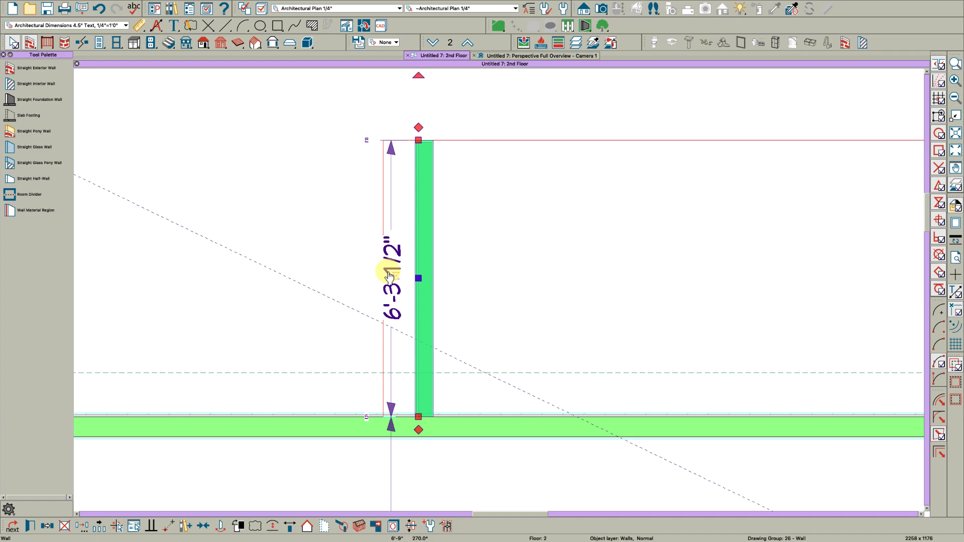
pyautogui.scroll(2, 389, 276)
pyautogui.click(369, 235)
pyautogui.click(420, 279)
pyautogui.moveTo(420, 280); pyautogui.dragTo(376, 289)
pyautogui.scroll(1, 384, 283)
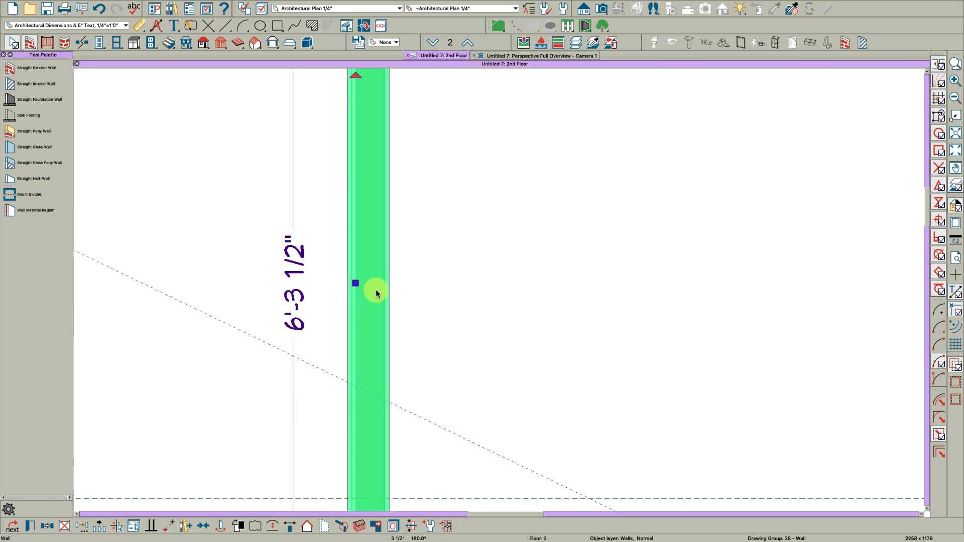
pyautogui.press('Escape')
# Open the 3D perspective overview and orbit around the deck side of the house.
pyautogui.scroll(-1, 387, 281)
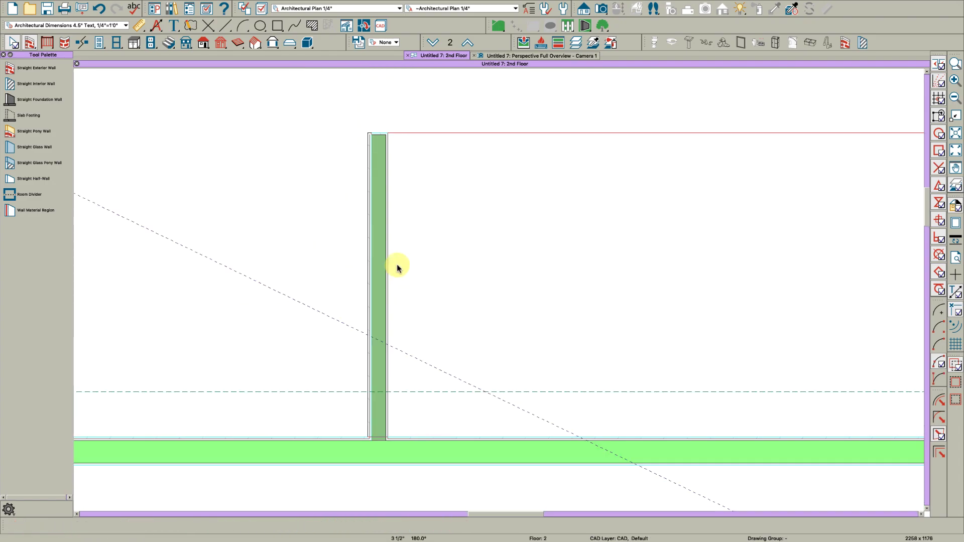
pyautogui.click(536, 56)
pyautogui.moveTo(509, 189)
pyautogui.mouseDown()
pyautogui.moveTo(527, 176)
pyautogui.moveTo(499, 205)
pyautogui.mouseUp()
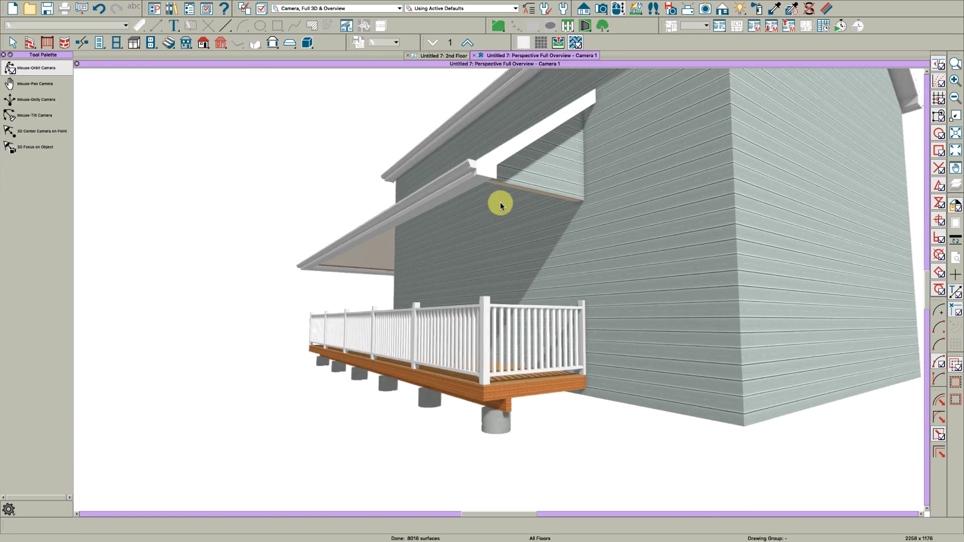
# Check Attic Wall and No Room Definition for the gable wall above the deck roof.
pyautogui.press('space')
pyautogui.click(533, 178)
pyautogui.doubleClick(533, 179)
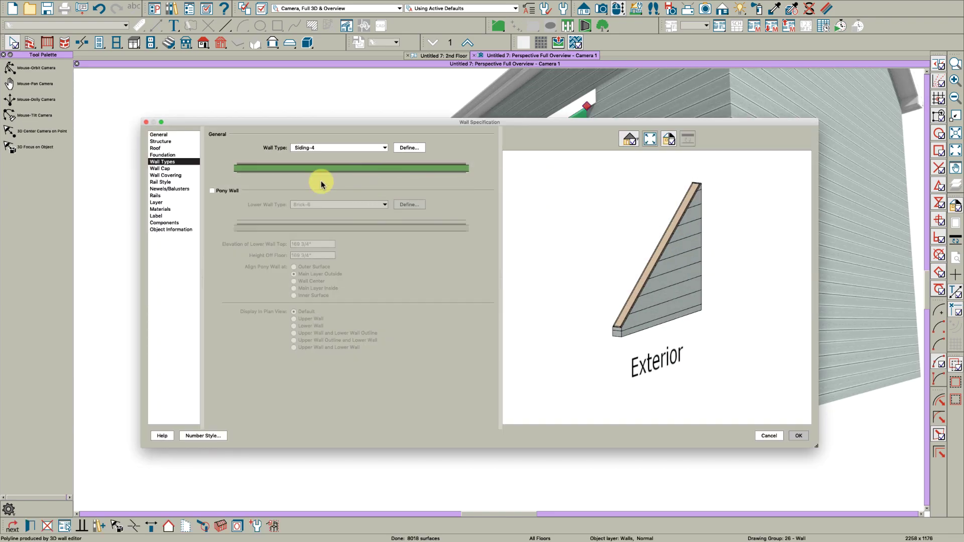
pyautogui.click(166, 135)
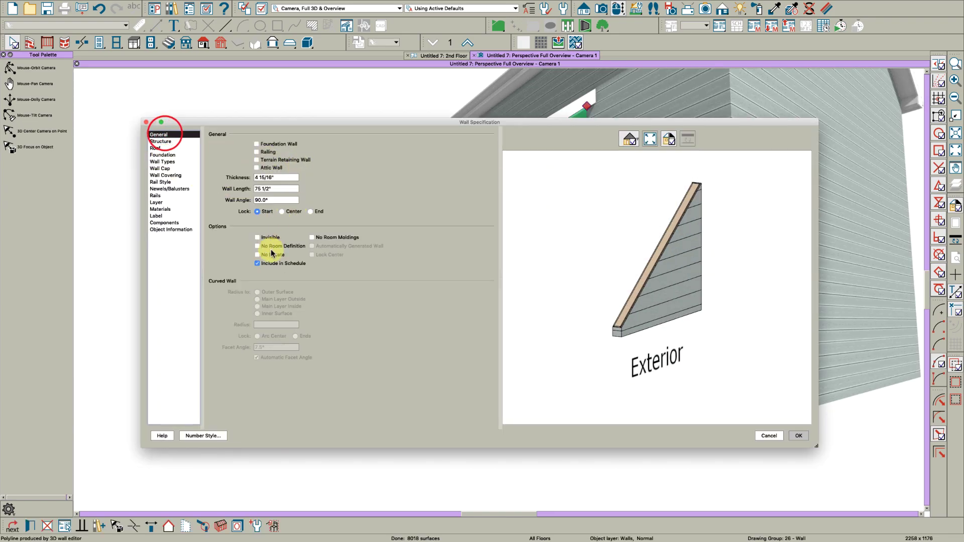
pyautogui.click(269, 169)
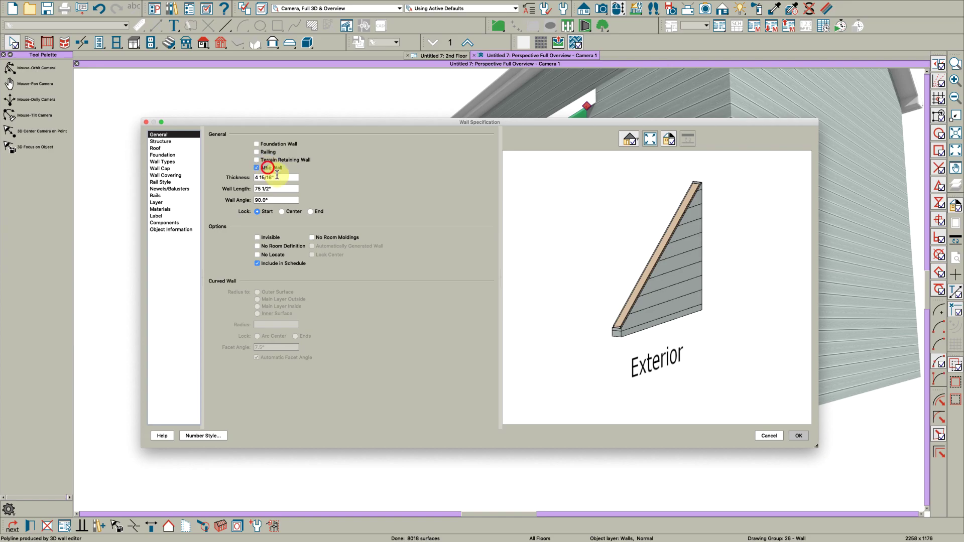
pyautogui.click(278, 246)
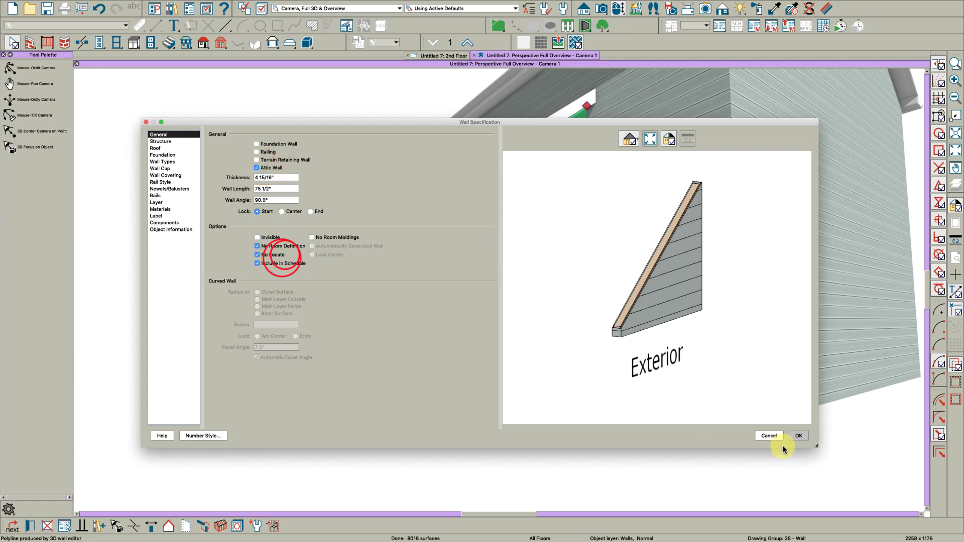
pyautogui.click(793, 435)
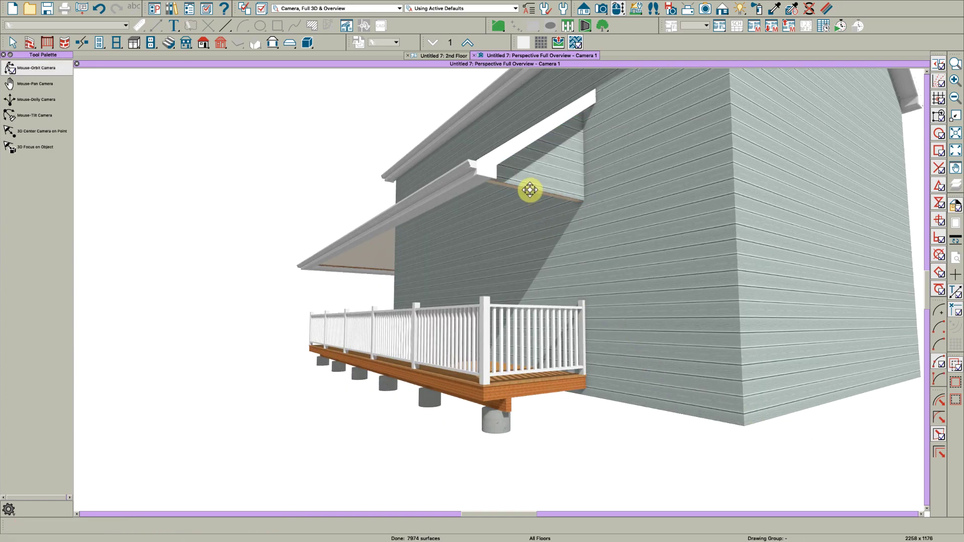
pyautogui.moveTo(532, 181)
pyautogui.mouseDown()
pyautogui.moveTo(534, 173)
pyautogui.moveTo(509, 180)
pyautogui.moveTo(502, 191)
pyautogui.moveTo(545, 189)
pyautogui.mouseUp()
pyautogui.press('space')
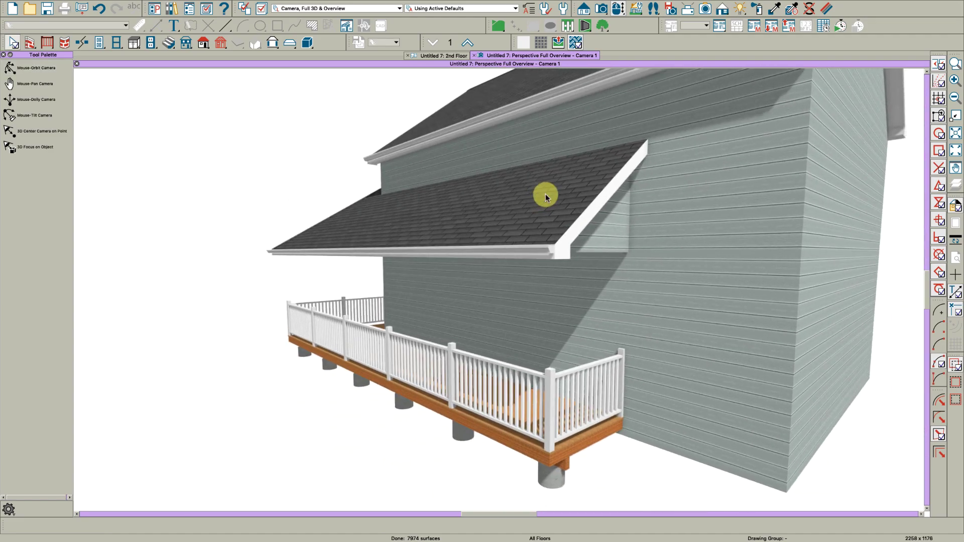
# On the 1st floor plan, break the deck's top railing above the house corner.
pyautogui.click(453, 59)
pyautogui.click(383, 249)
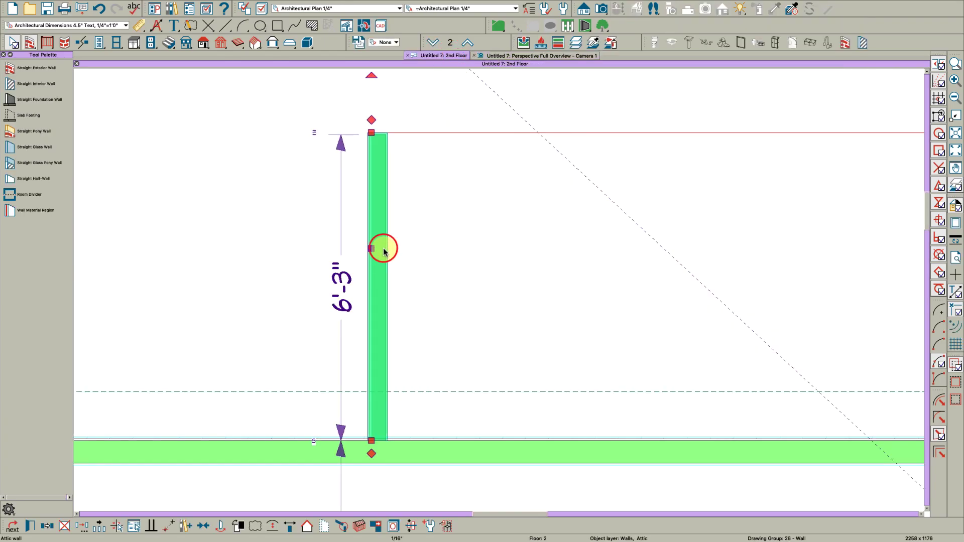
pyautogui.press('Escape')
pyautogui.click(432, 42)
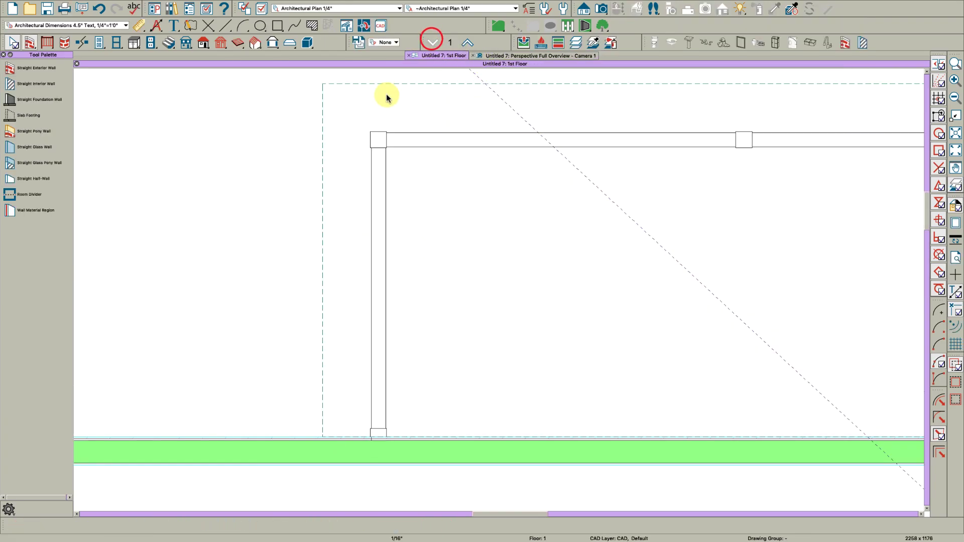
pyautogui.scroll(-4, 345, 242)
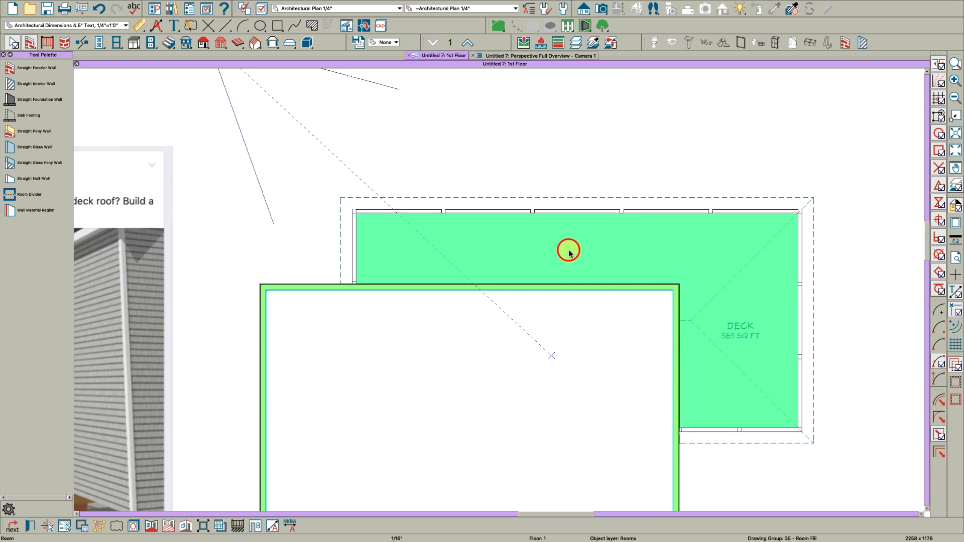
pyautogui.click(518, 210)
pyautogui.press('Escape')
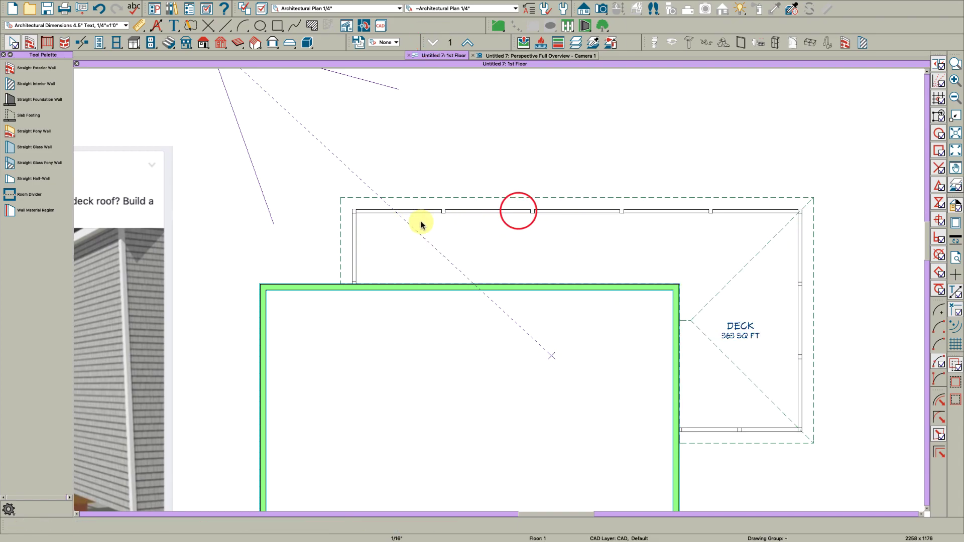
pyautogui.click(573, 211)
pyautogui.scroll(1, 579, 223)
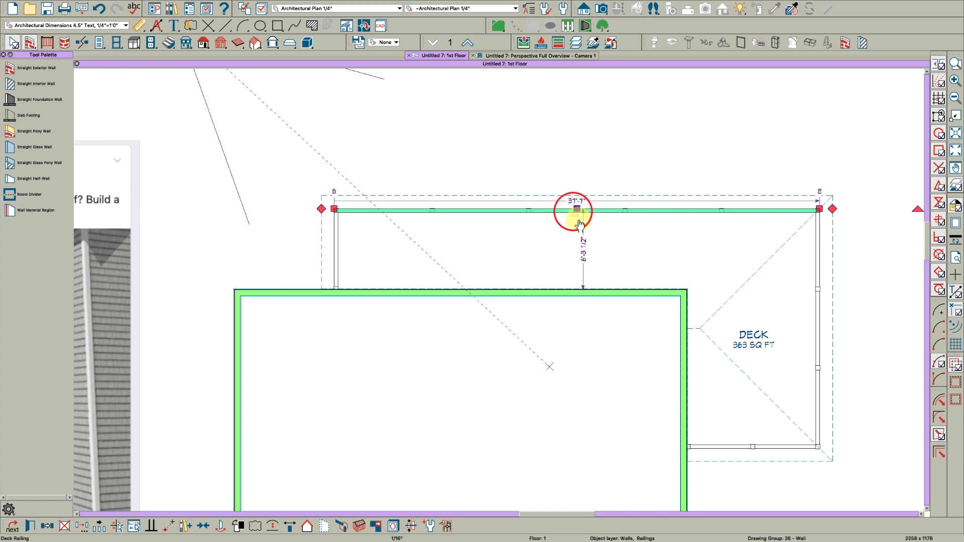
pyautogui.click(82, 43)
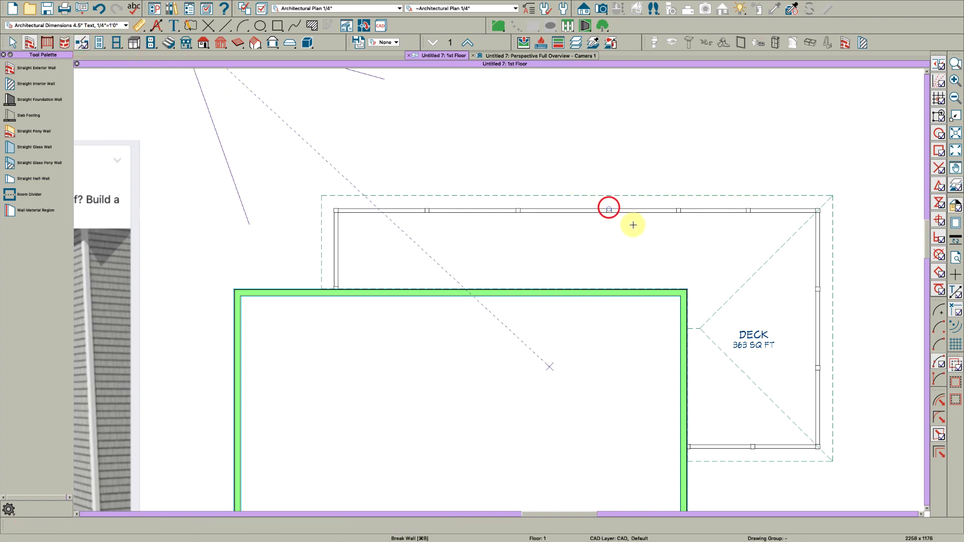
pyautogui.click(609, 210)
pyautogui.click(599, 212)
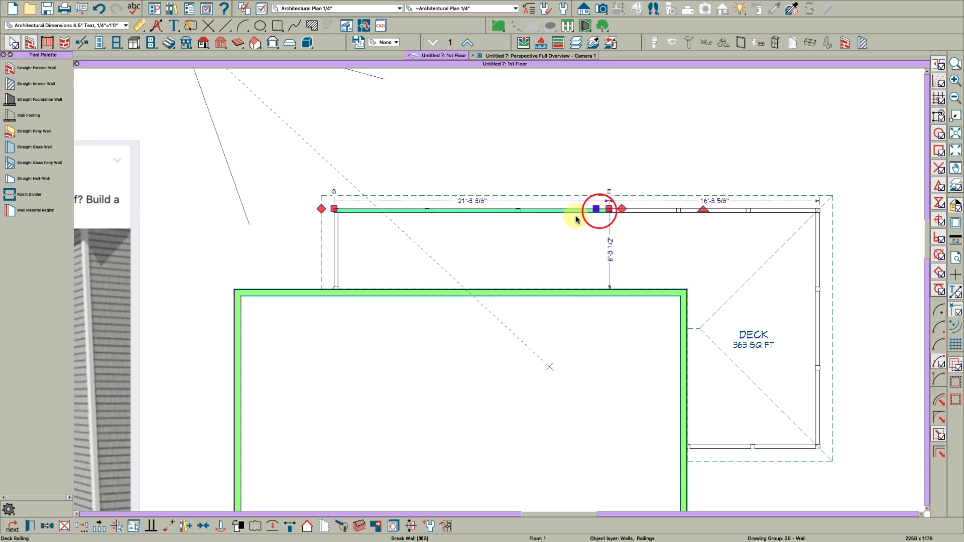
# Make the left top railing segment Post to Beam with a 12" beam height.
pyautogui.doubleClick(537, 215)
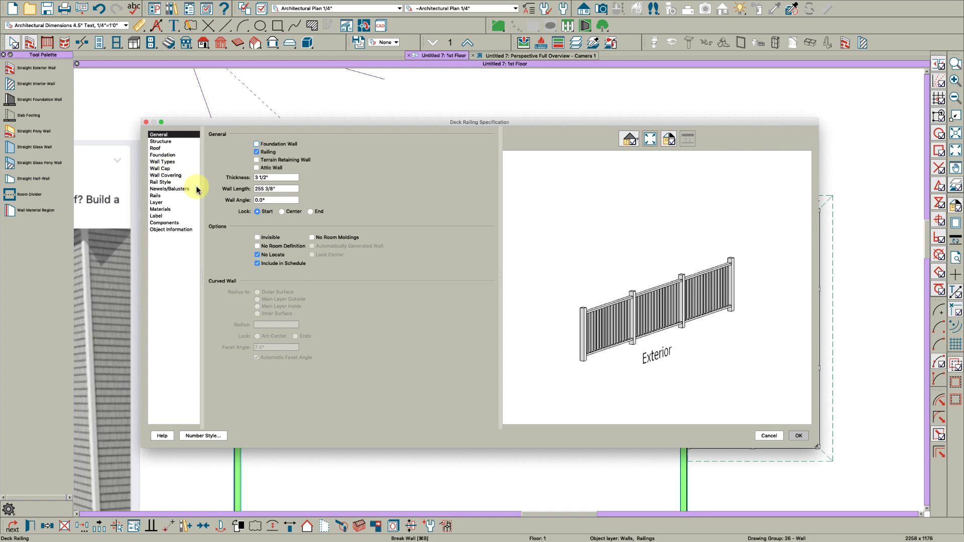
pyautogui.click(165, 182)
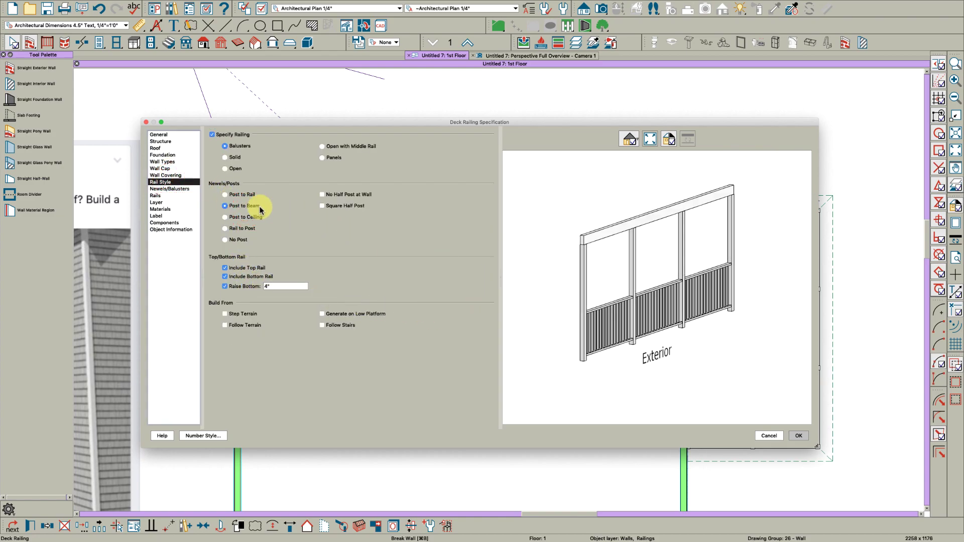
pyautogui.click(160, 196)
pyautogui.click(262, 203)
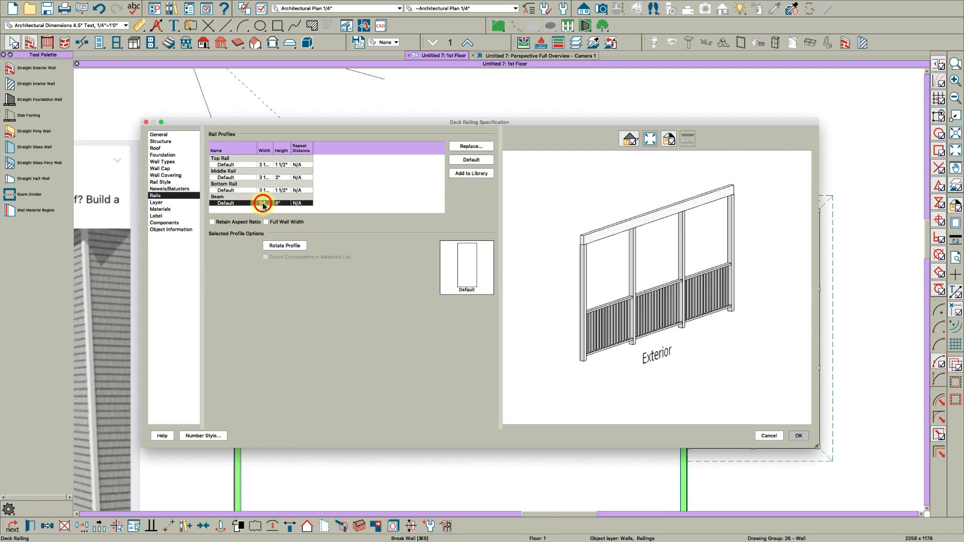
pyautogui.click(263, 204)
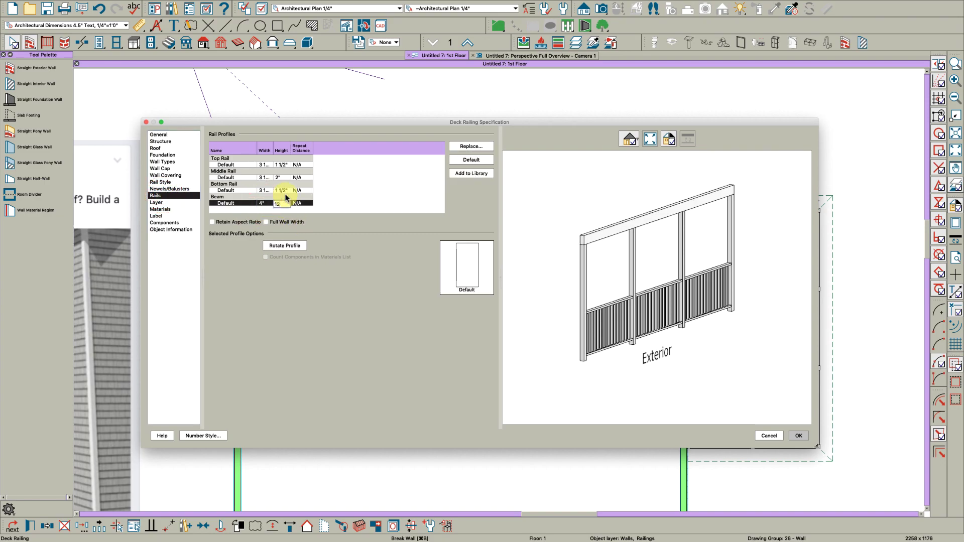
pyautogui.press('Return')
pyautogui.click(800, 436)
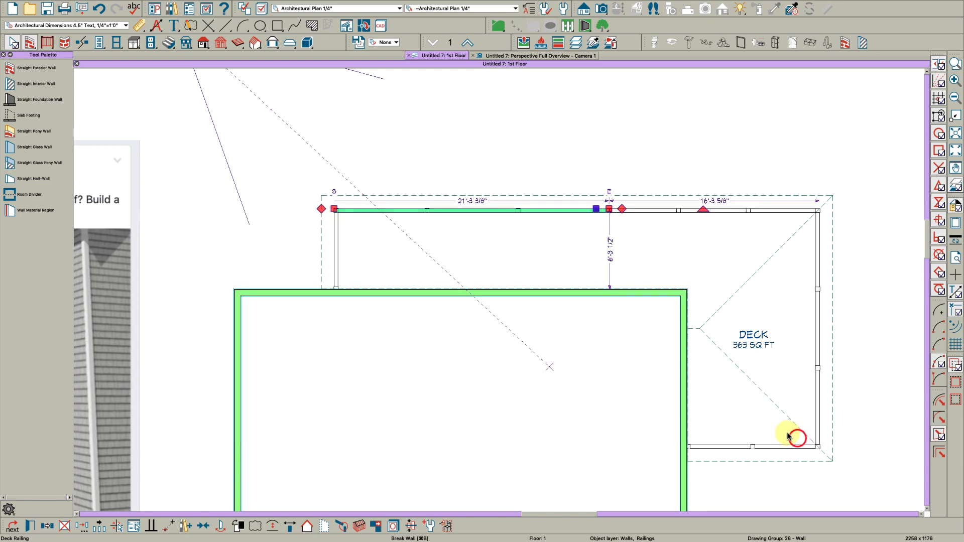
# Draw railings to the house from the deck's top-left corner and from the break.
pyautogui.click(329, 220)
pyautogui.moveTo(326, 209); pyautogui.dragTo(330, 289)
pyautogui.click(568, 211)
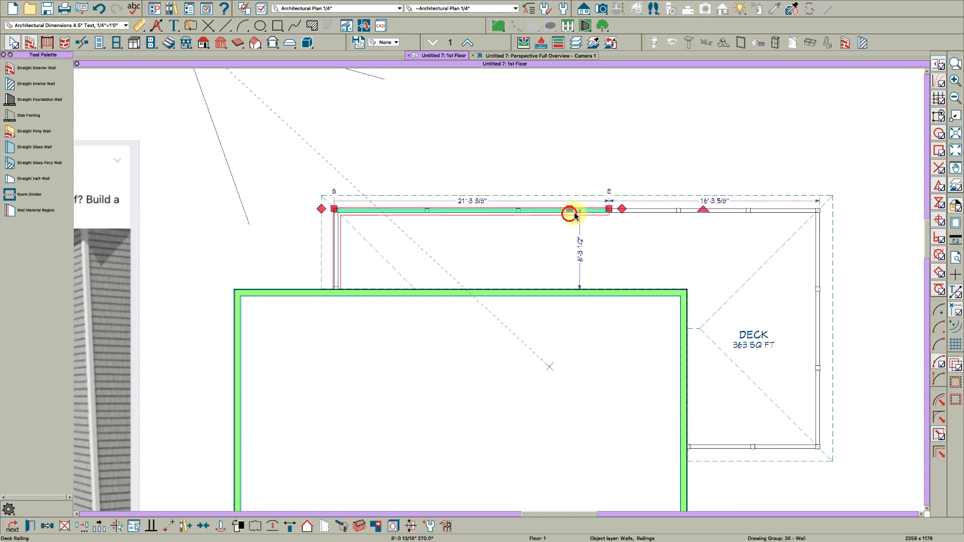
pyautogui.moveTo(621, 211); pyautogui.dragTo(610, 279)
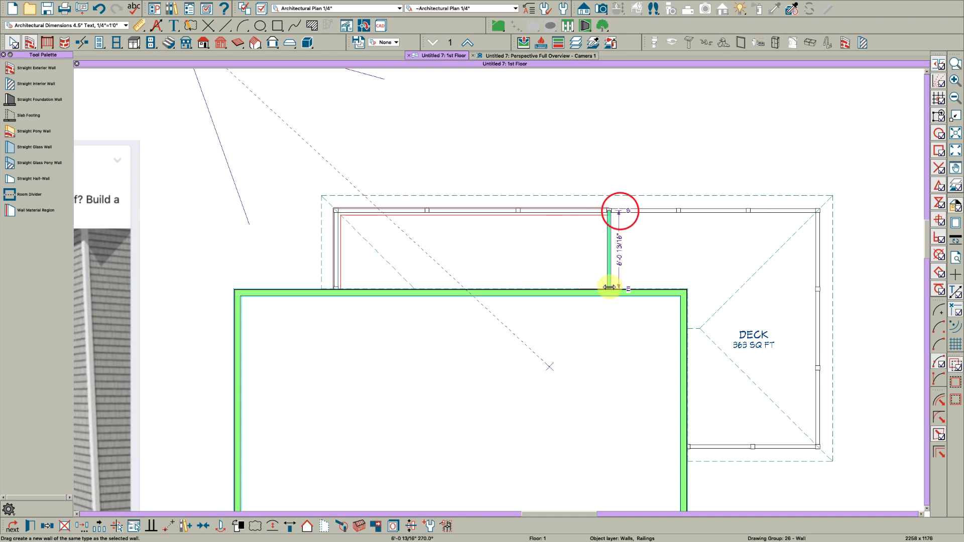
pyautogui.click(611, 268)
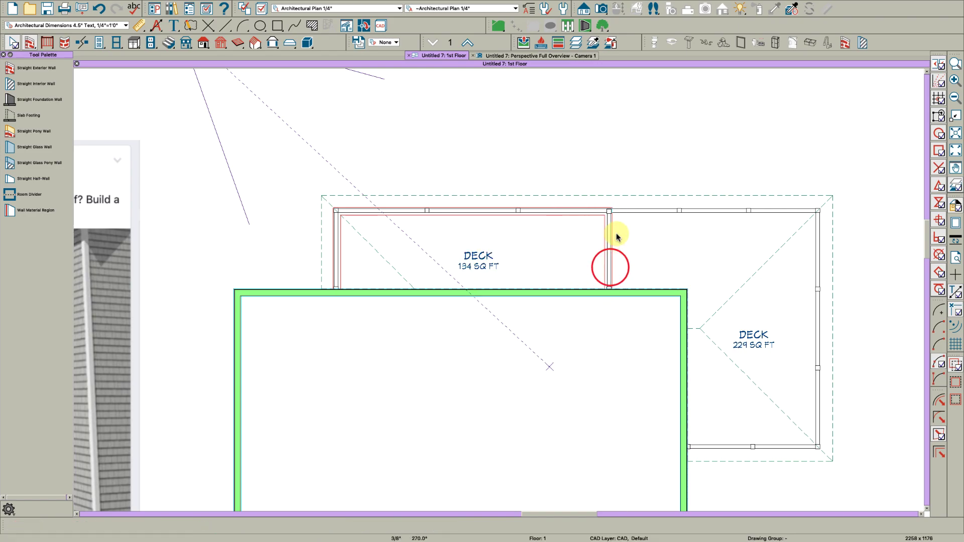
# Confirm the room specifications of the 134 sq ft deck area.
pyautogui.click(513, 251)
pyautogui.doubleClick(516, 252)
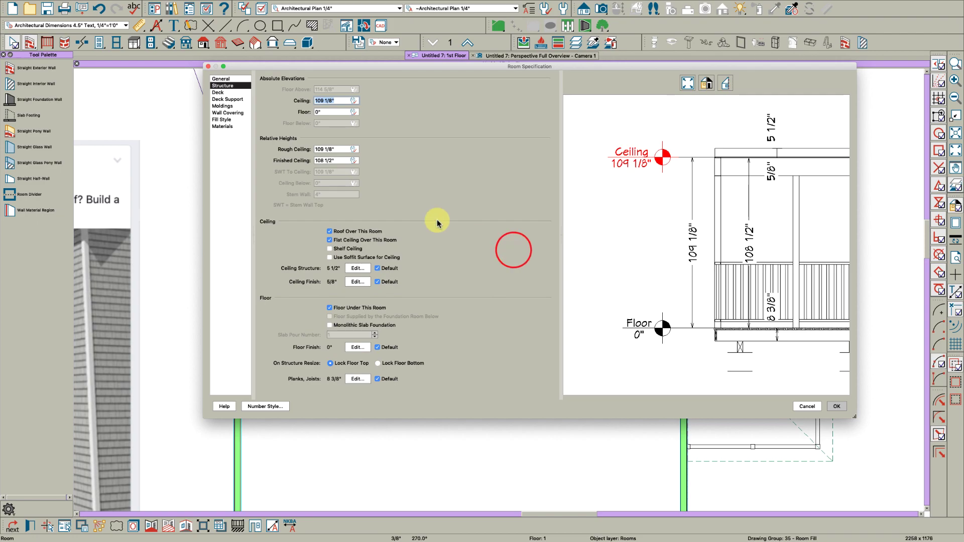
pyautogui.click(837, 406)
pyautogui.click(335, 256)
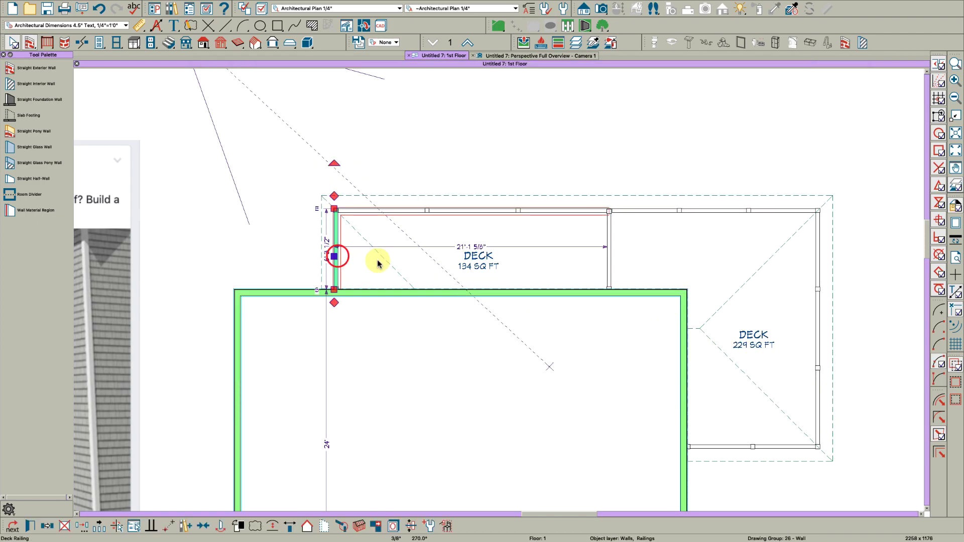
pyautogui.keyDown('shift'); pyautogui.click(607, 269); pyautogui.keyUp('shift')
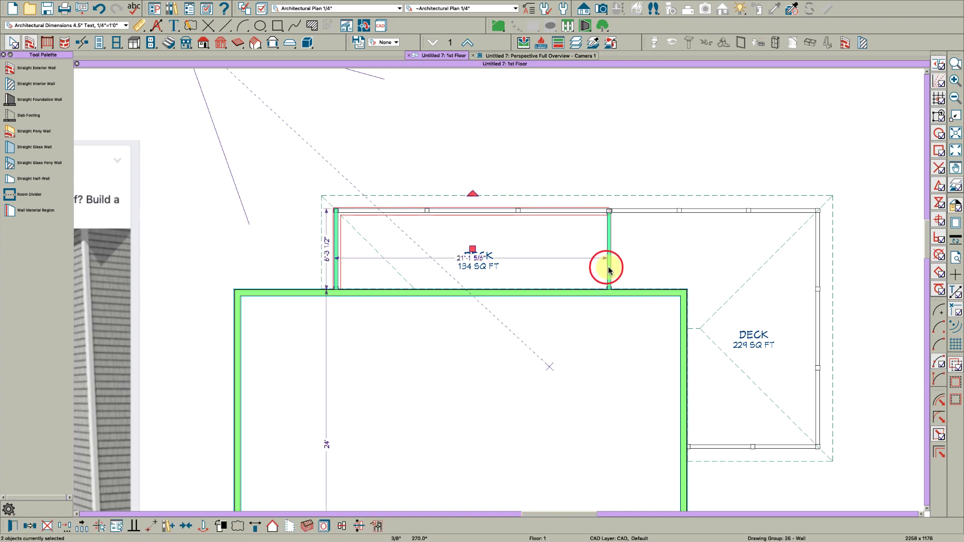
pyautogui.press('Escape')
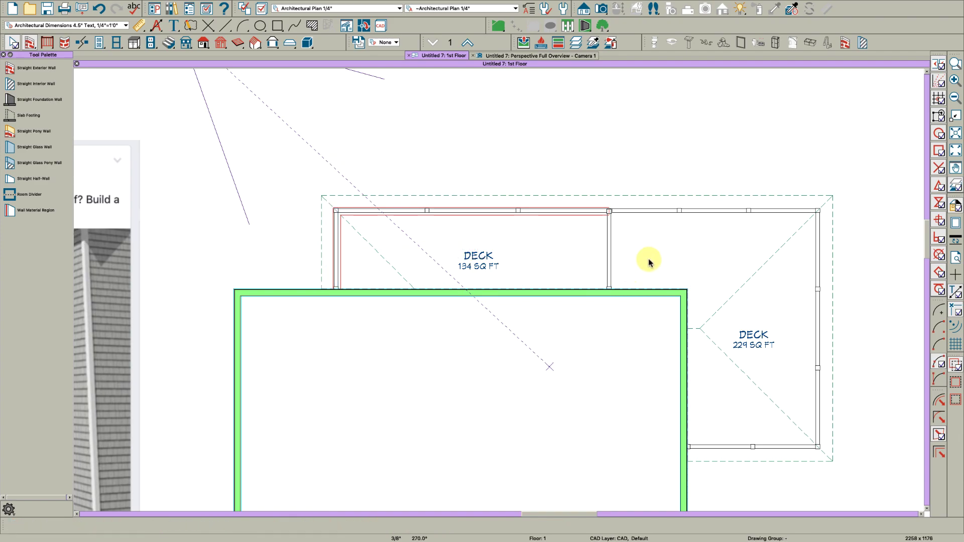
# Remove the roof over the 229 sq ft deck area.
pyautogui.click(695, 258)
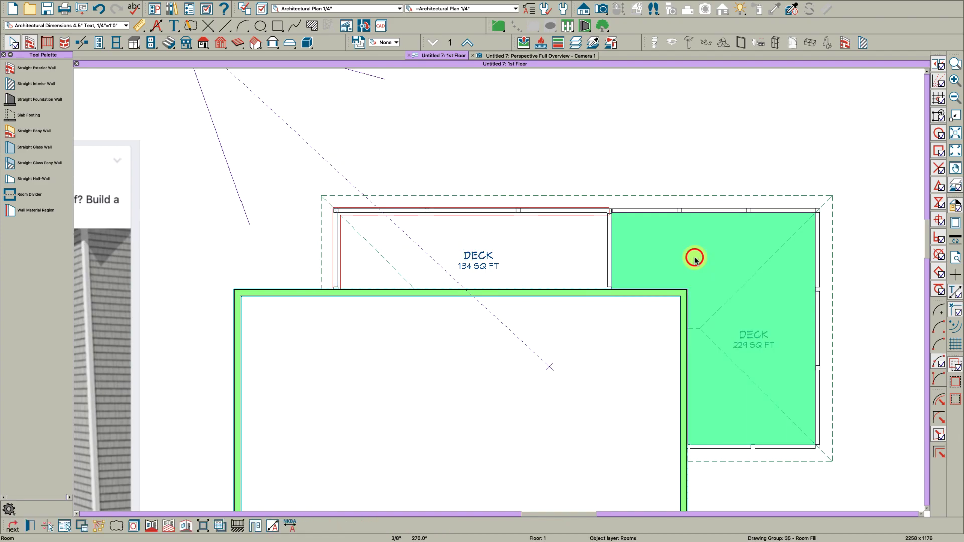
pyautogui.doubleClick(659, 259)
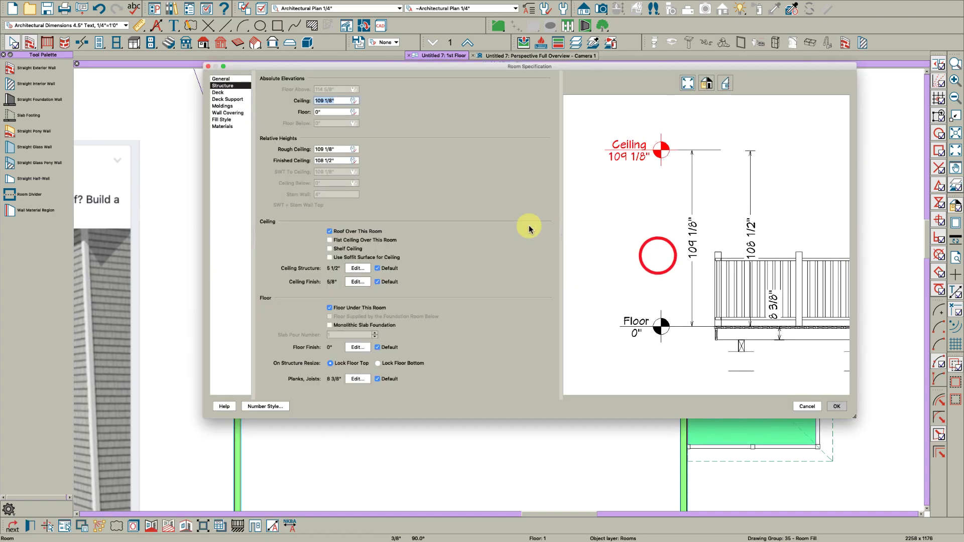
pyautogui.click(344, 230)
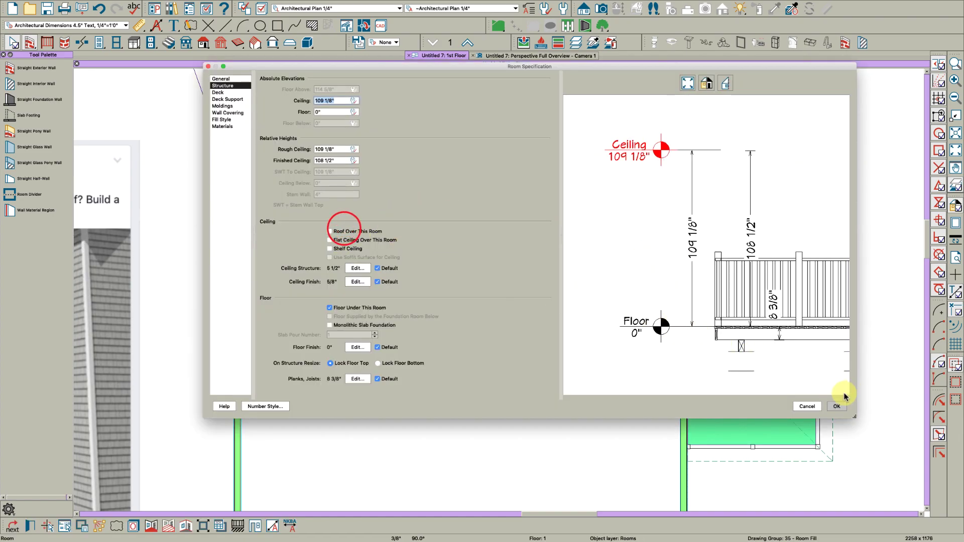
pyautogui.click(837, 406)
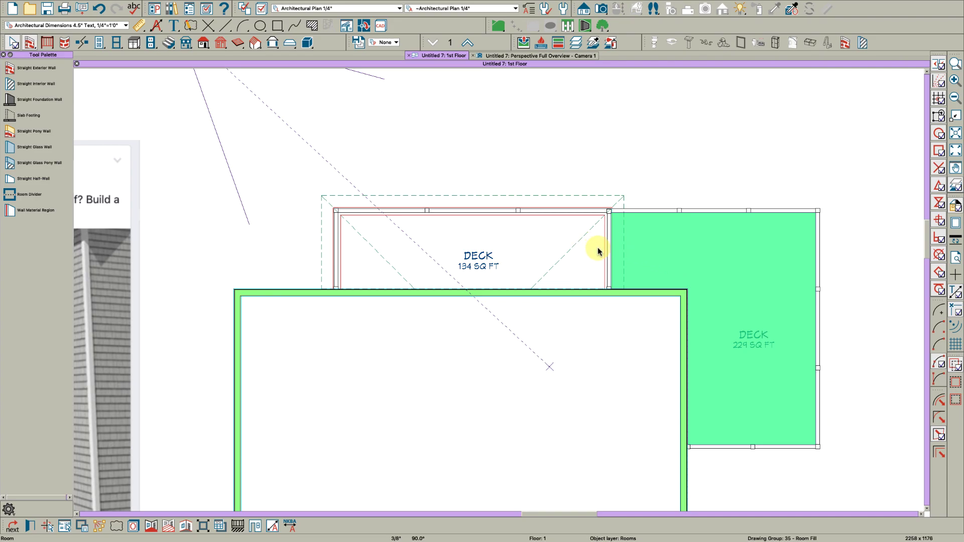
# Turn the covered deck's left railing into an automatic gable wall.
pyautogui.click(608, 254)
pyautogui.click(336, 271)
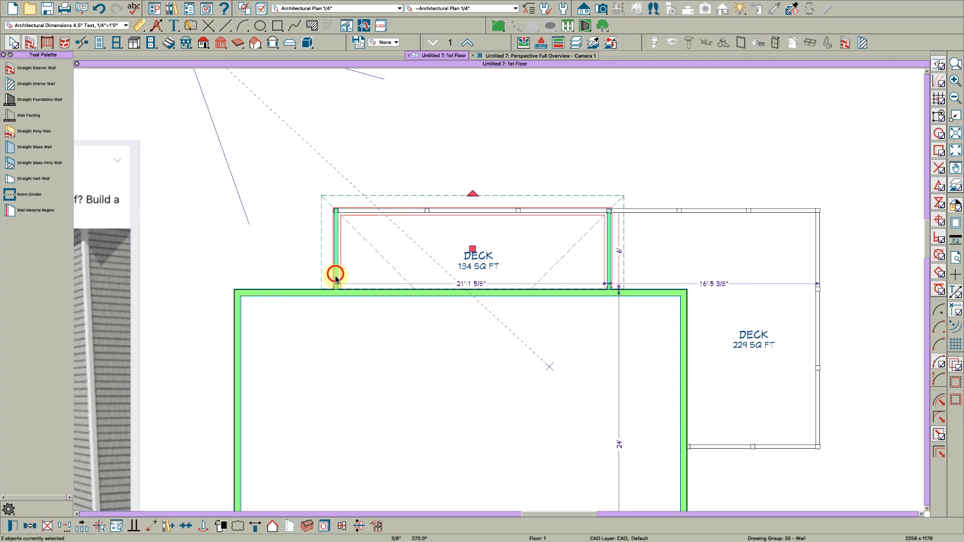
pyautogui.click(272, 528)
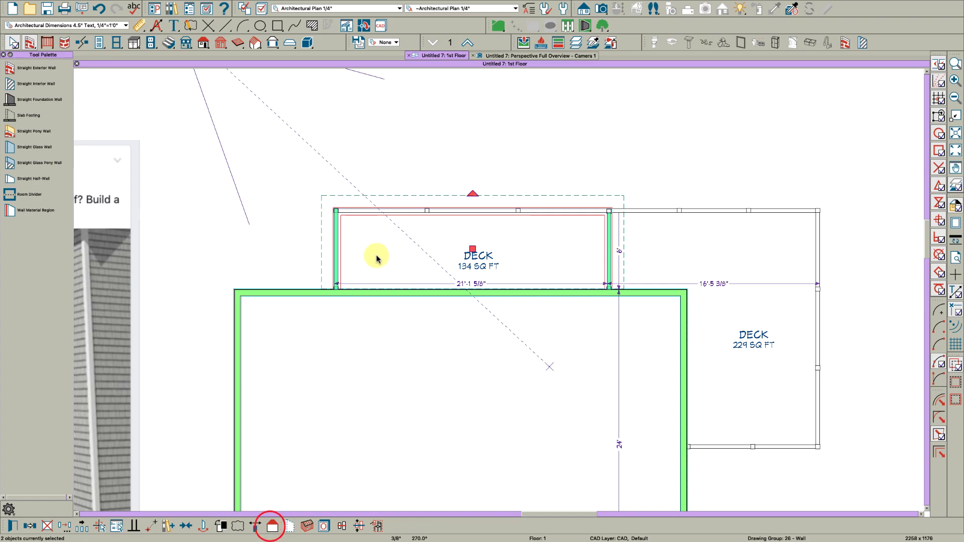
pyautogui.click(546, 56)
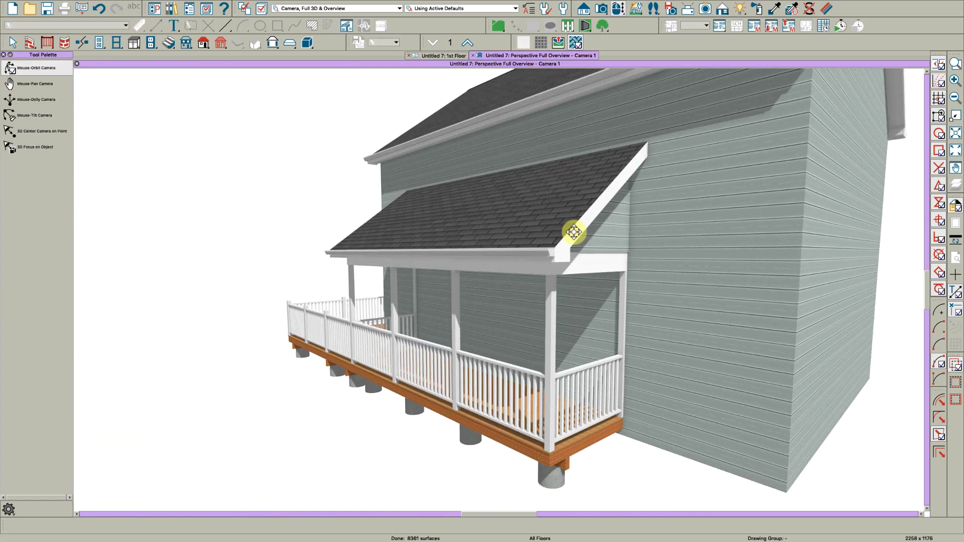
pyautogui.moveTo(575, 232); pyautogui.dragTo(553, 224)
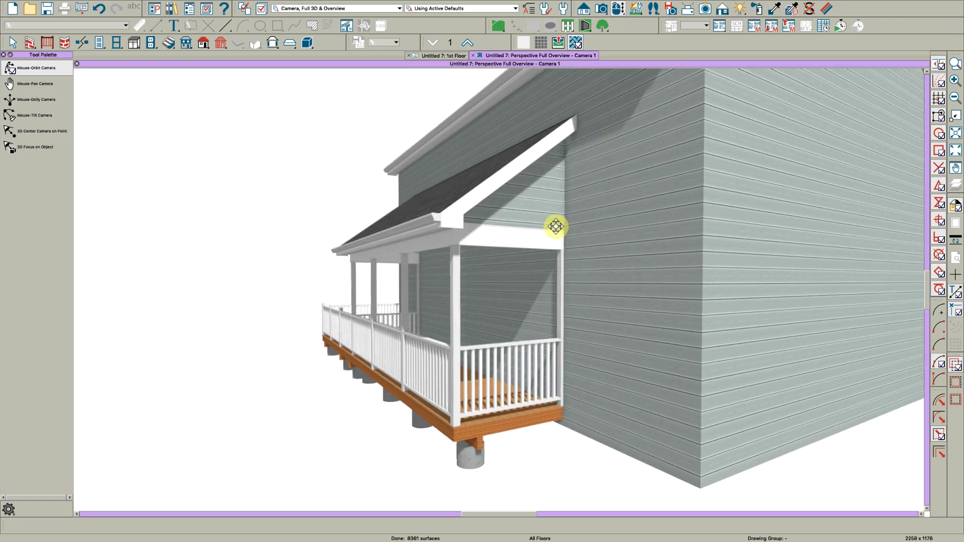
pyautogui.press('space')
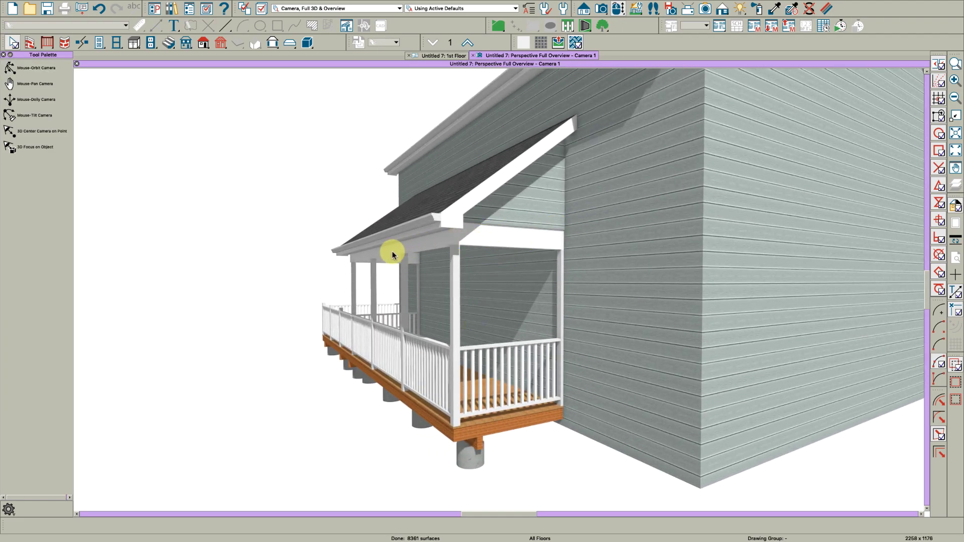
pyautogui.moveTo(477, 395); pyautogui.dragTo(489, 387, button='middle')
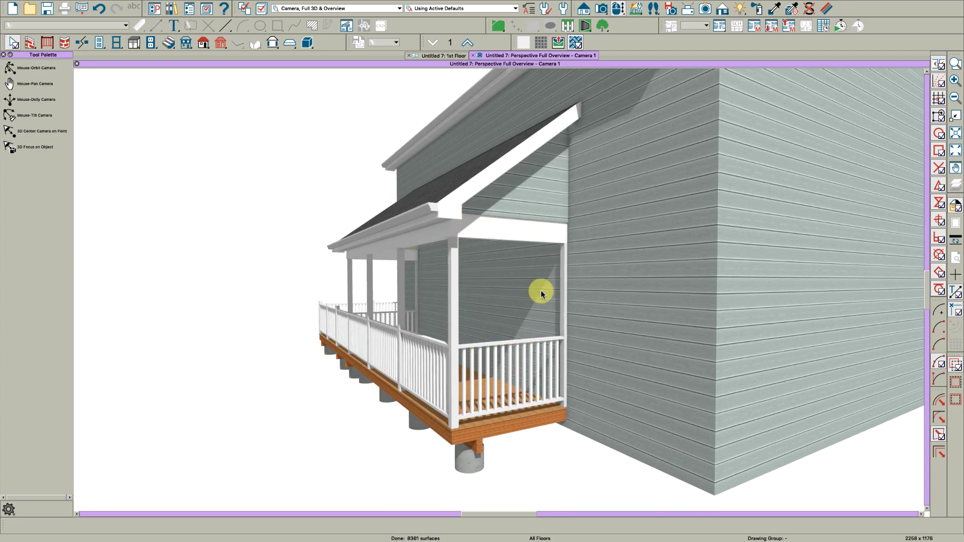
# Add a doorway to the covered deck's end railing, spanning from the corner post to the house wall.
pyautogui.click(446, 56)
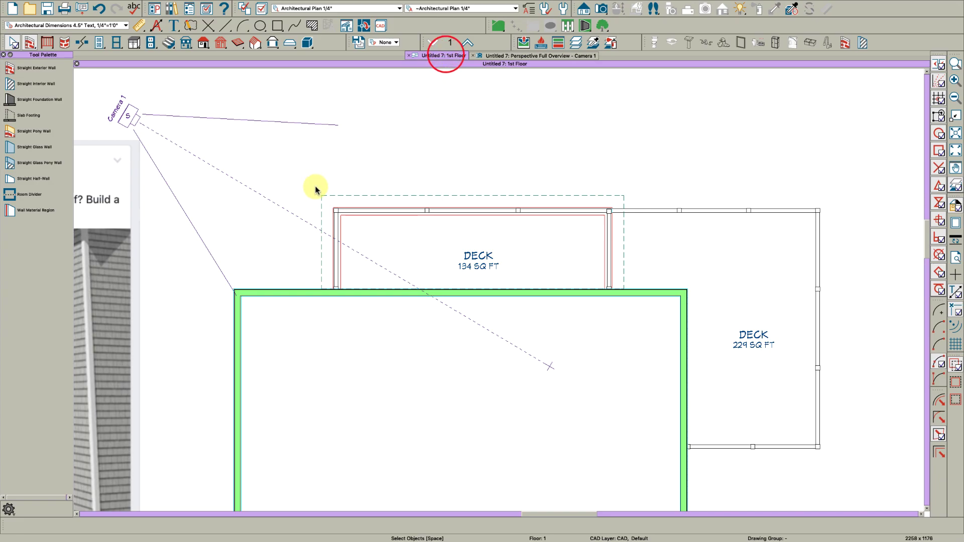
pyautogui.scroll(3, 321, 241)
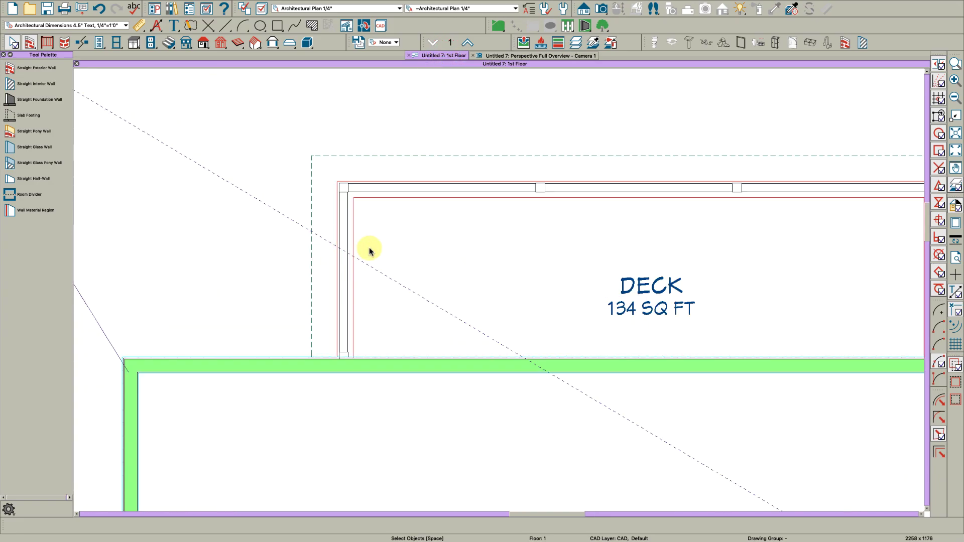
pyautogui.scroll(2, 339, 282)
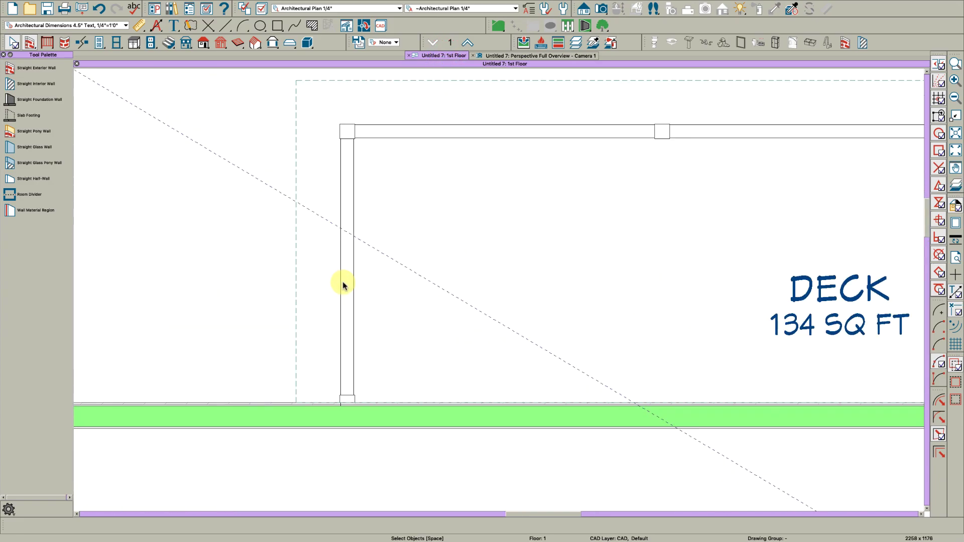
pyautogui.press('d')
pyautogui.press('w')
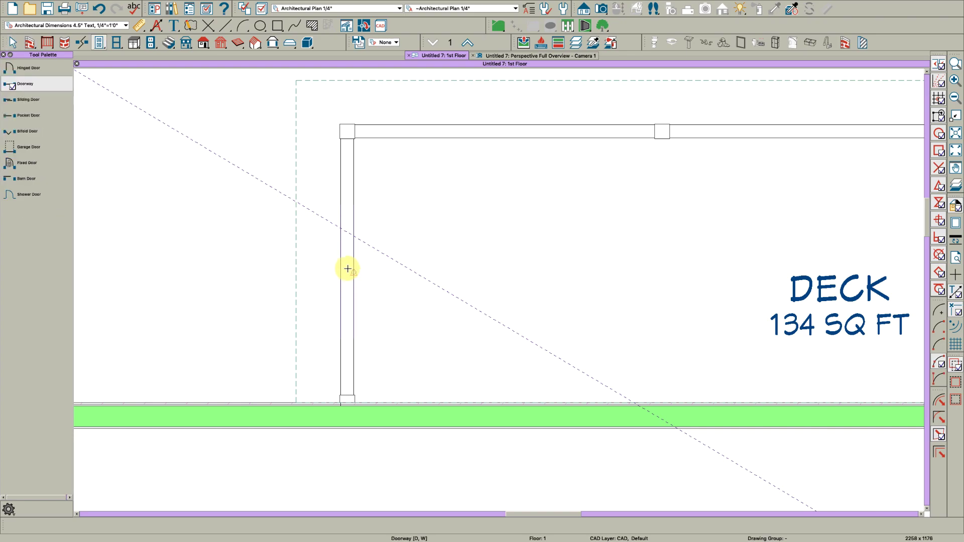
pyautogui.click(348, 269)
pyautogui.click(346, 215)
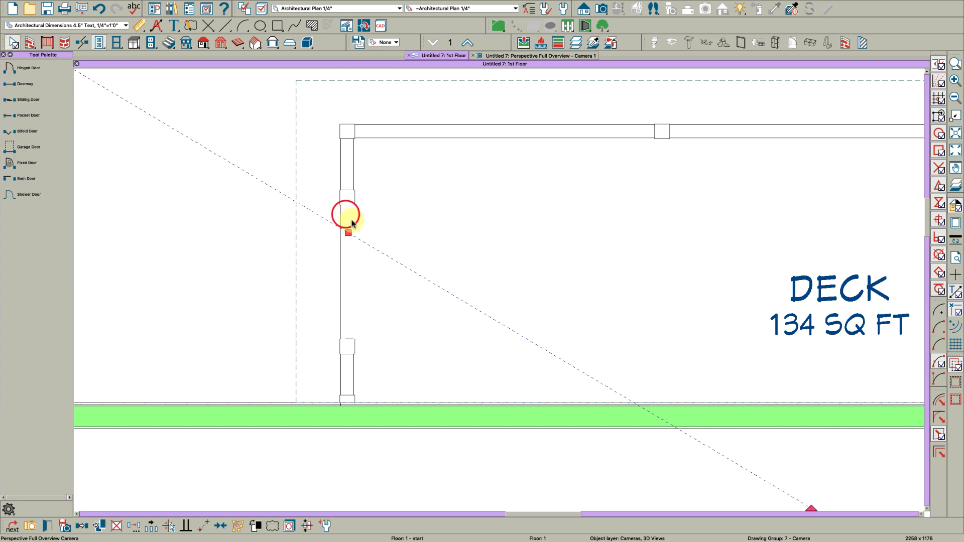
pyautogui.moveTo(349, 203); pyautogui.dragTo(354, 145)
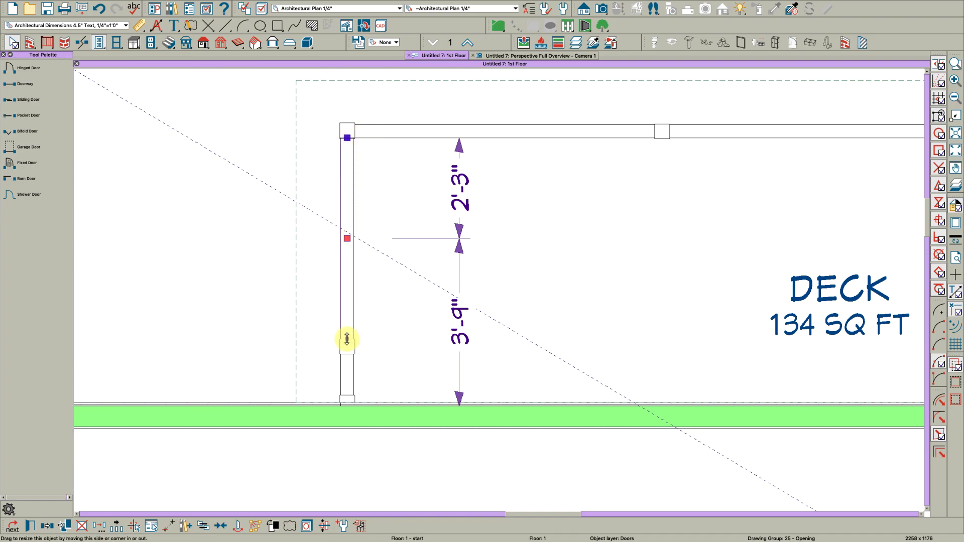
pyautogui.moveTo(347, 339); pyautogui.dragTo(352, 409)
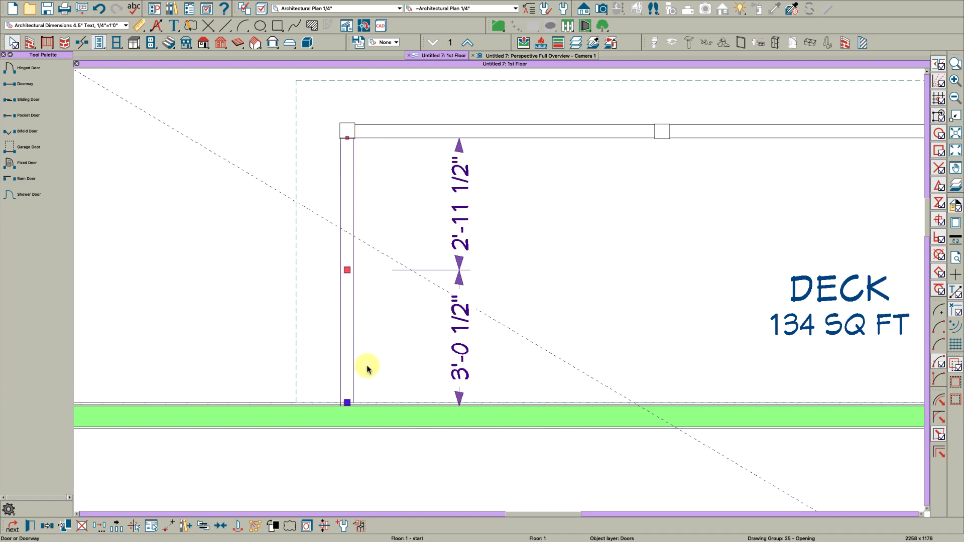
pyautogui.click(393, 245)
# Orbit the 3D overview to inspect the opened end railing.
pyautogui.click(556, 57)
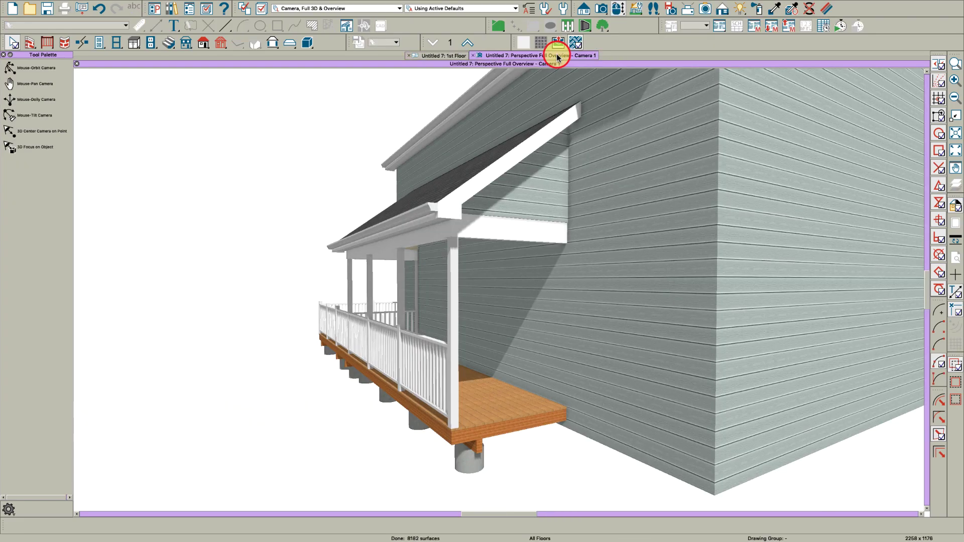
pyautogui.moveTo(537, 339); pyautogui.dragTo(481, 357)
pyautogui.press('space')
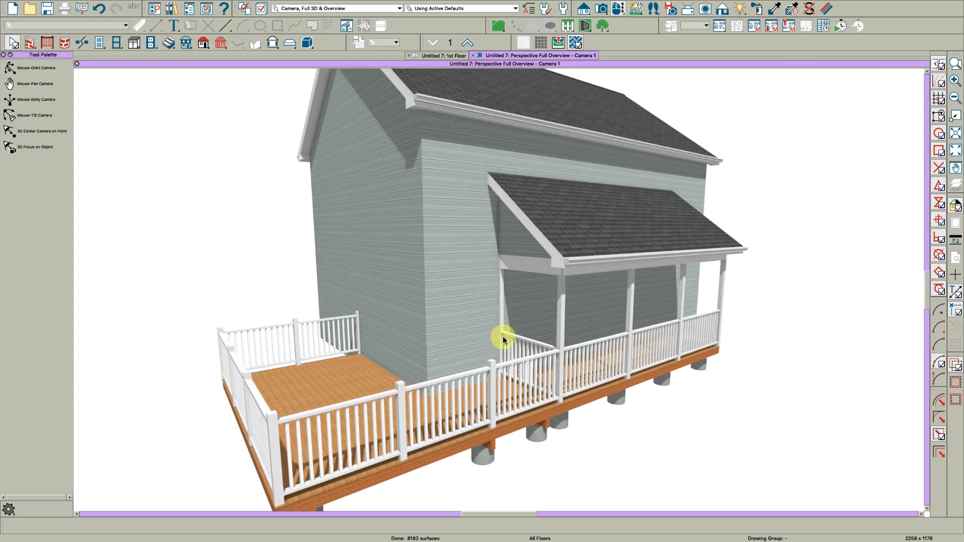
# On the 1st floor plan, place a doorway in the railing between the two decks.
pyautogui.click(435, 58)
pyautogui.scroll(-4, 291, 177)
pyautogui.scroll(2, 551, 213)
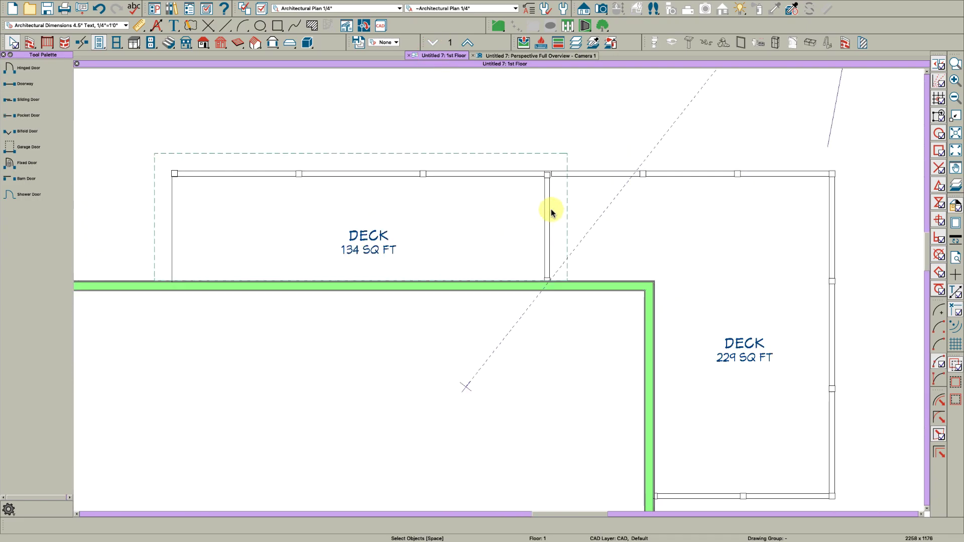
pyautogui.scroll(2, 551, 213)
pyautogui.press('d')
pyautogui.press('w')
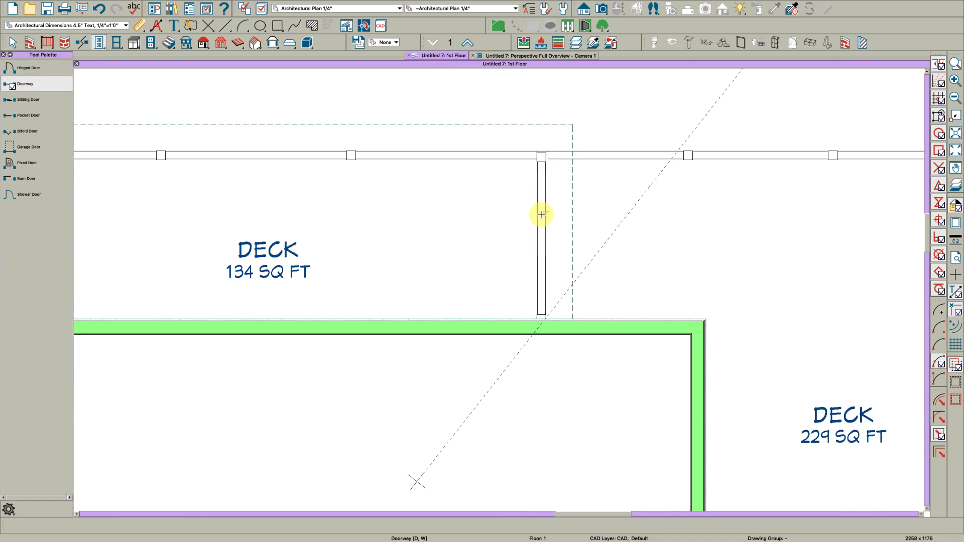
pyautogui.click(542, 242)
# Stretch that doorway from the corner post down to the house wall.
pyautogui.click(544, 216)
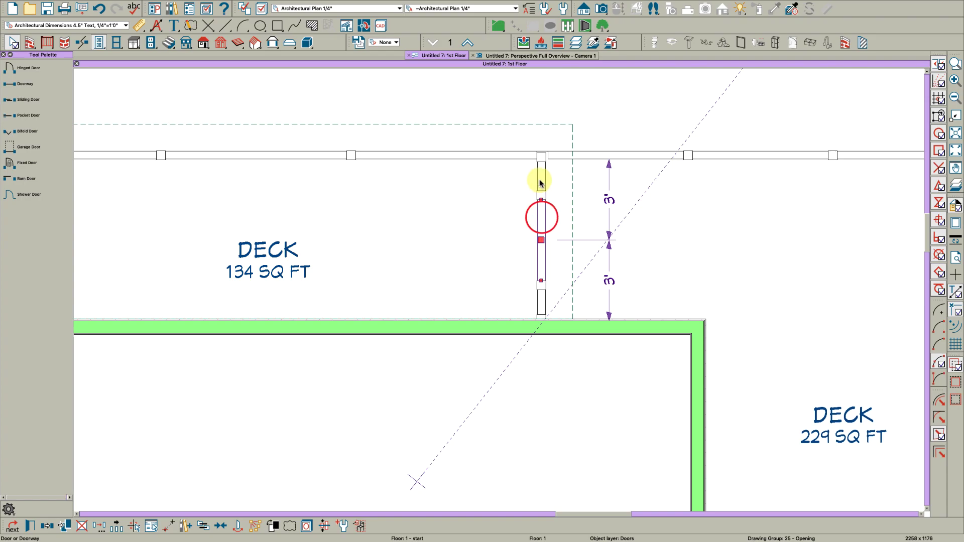
pyautogui.scroll(2, 544, 211)
pyautogui.moveTo(543, 217); pyautogui.dragTo(543, 132)
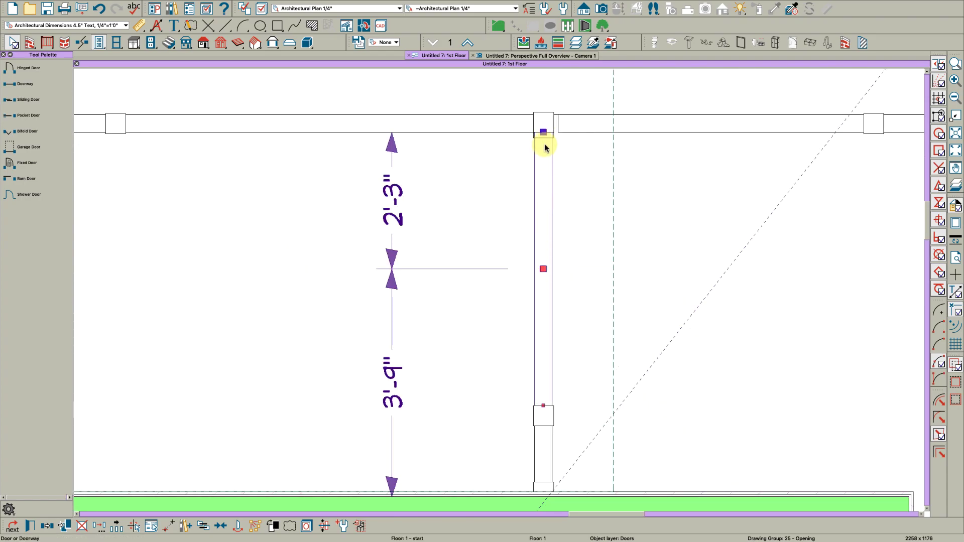
pyautogui.click(544, 129)
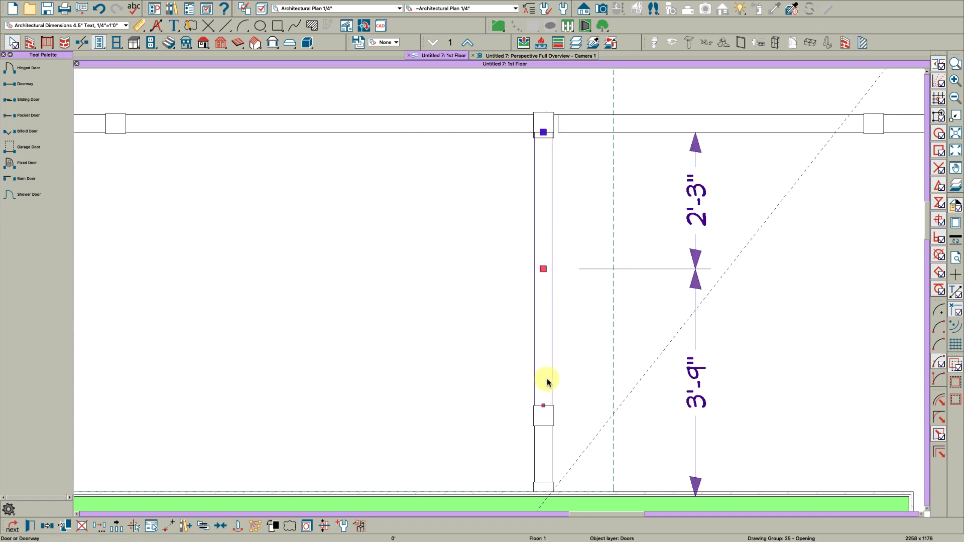
pyautogui.moveTo(543, 410); pyautogui.dragTo(547, 489)
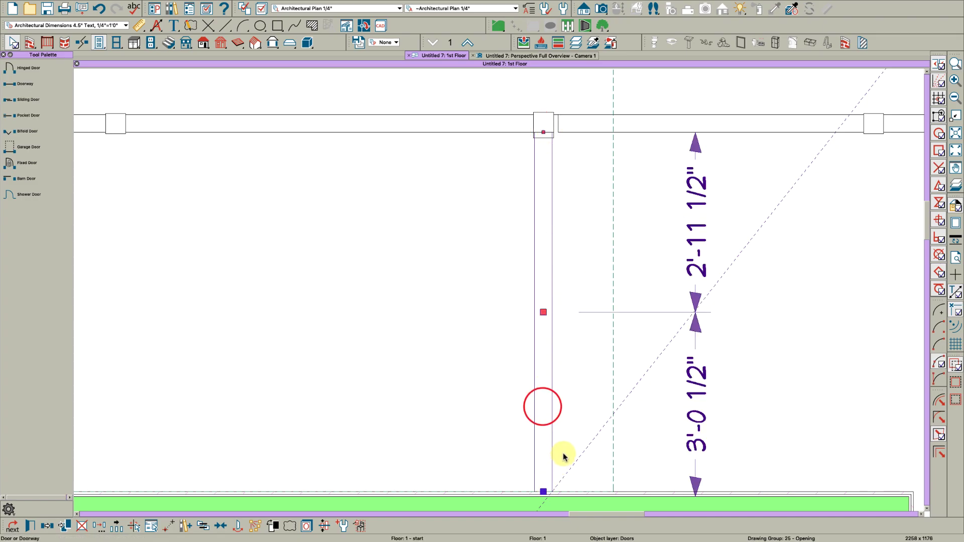
pyautogui.click(572, 213)
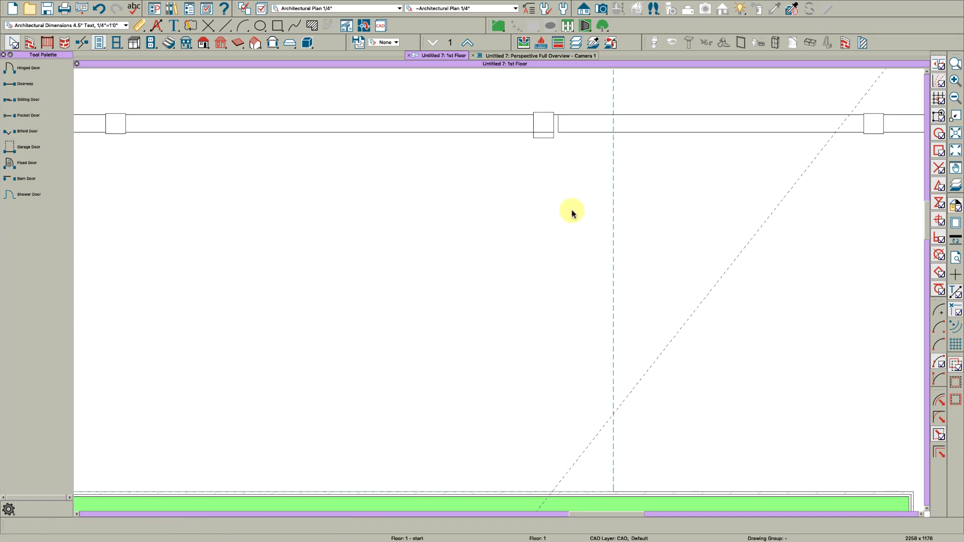
pyautogui.click(556, 60)
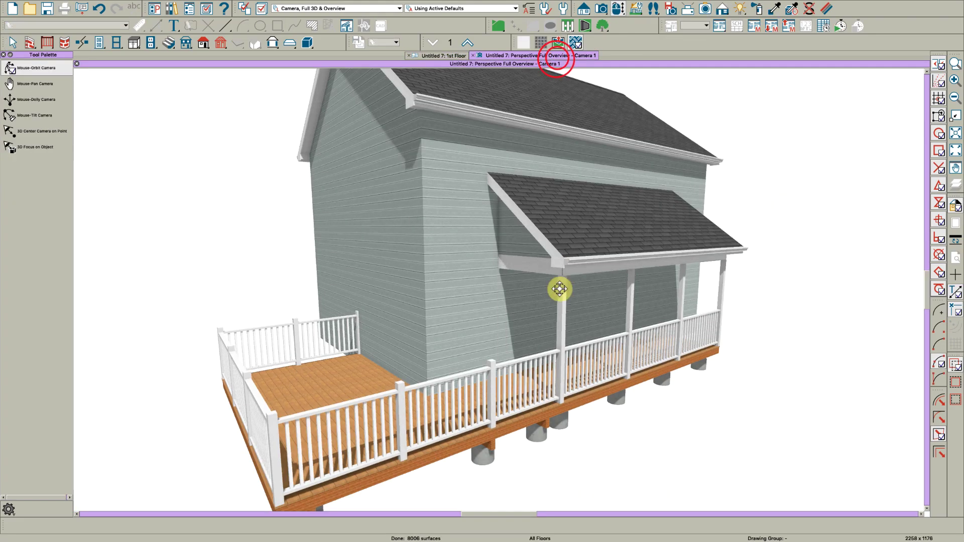
pyautogui.moveTo(563, 294); pyautogui.dragTo(407, 286)
pyautogui.press('space')
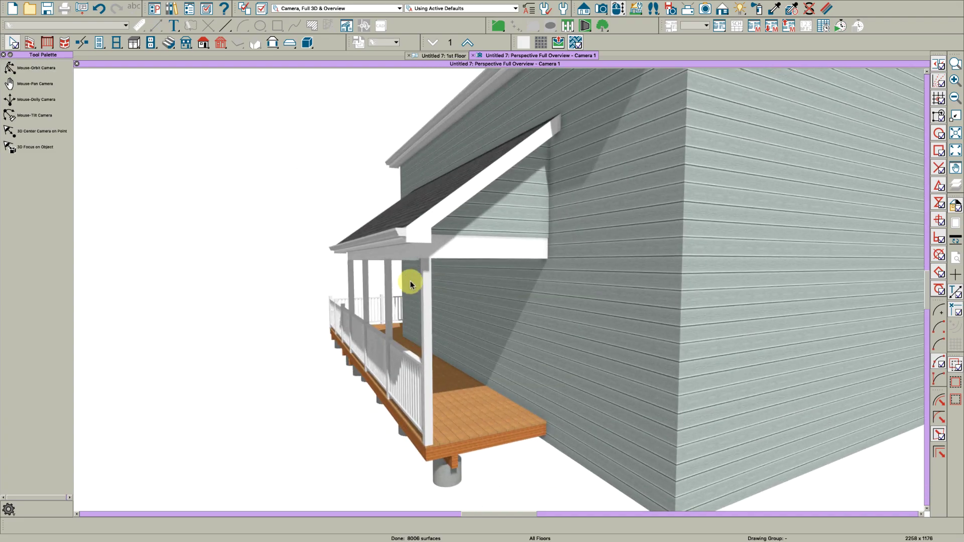
pyautogui.press('space')
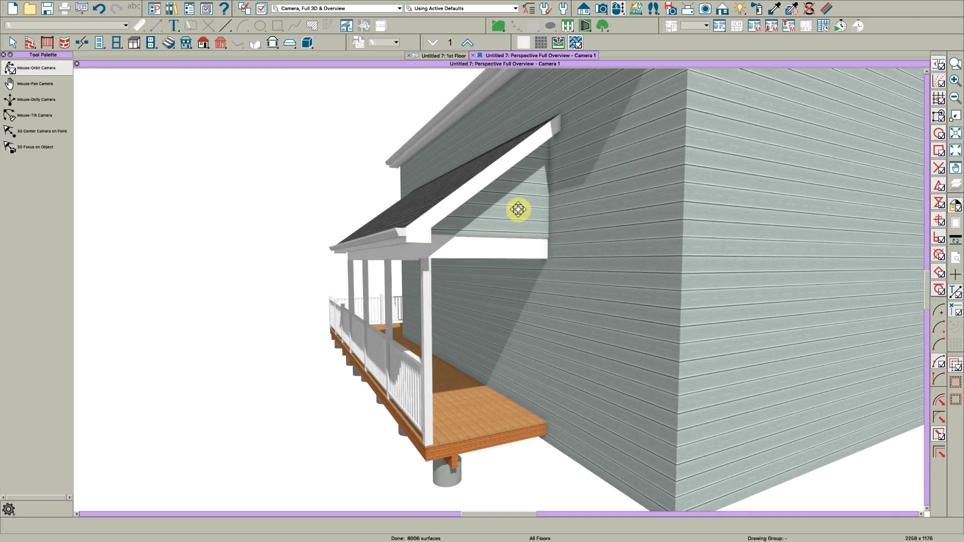
pyautogui.moveTo(511, 225)
pyautogui.mouseDown()
pyautogui.moveTo(499, 209)
pyautogui.moveTo(520, 219)
pyautogui.mouseUp()
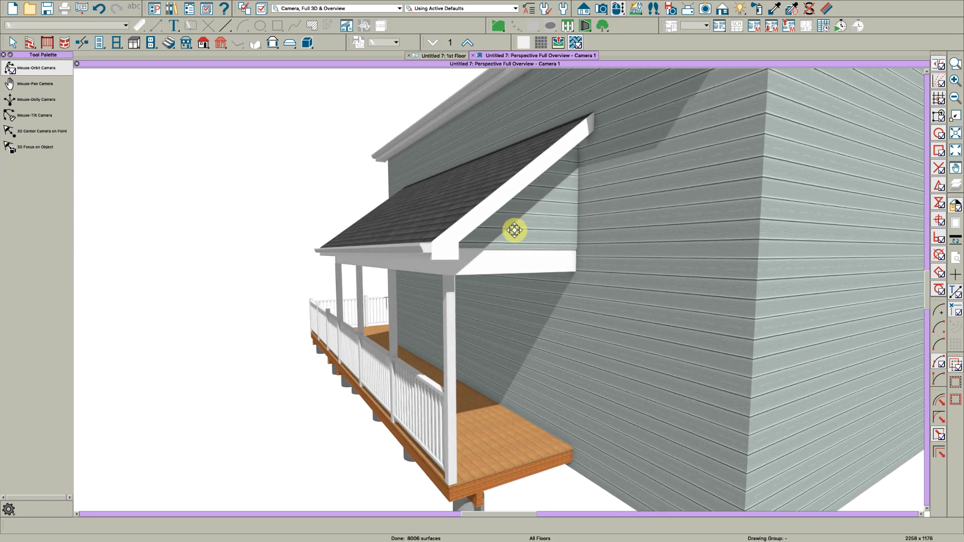
pyautogui.press('space')
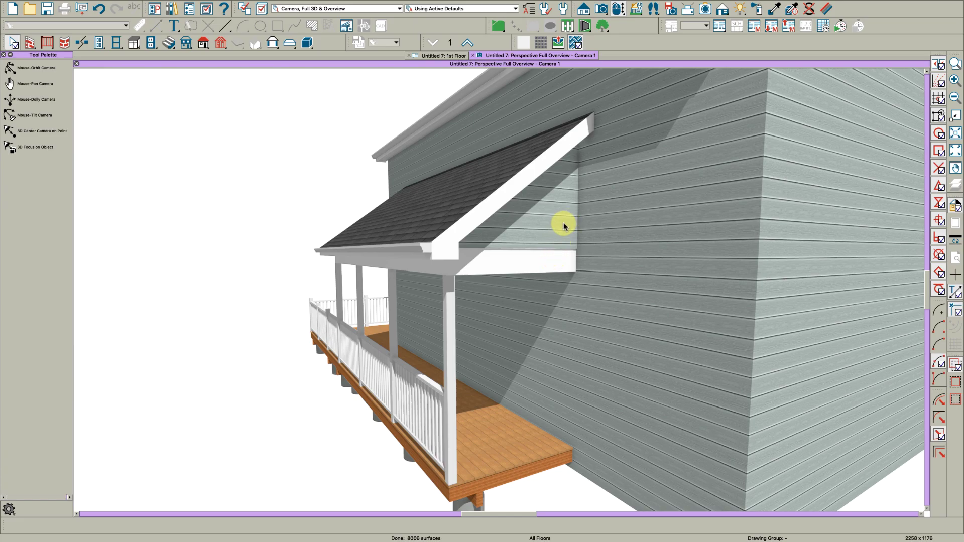
pyautogui.moveTo(552, 224); pyautogui.dragTo(543, 240)
pyautogui.press('space')
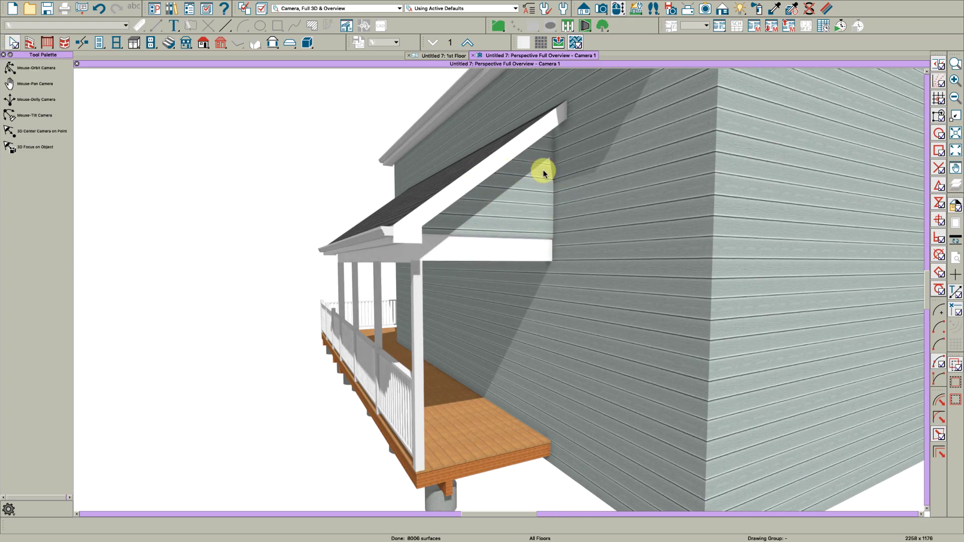